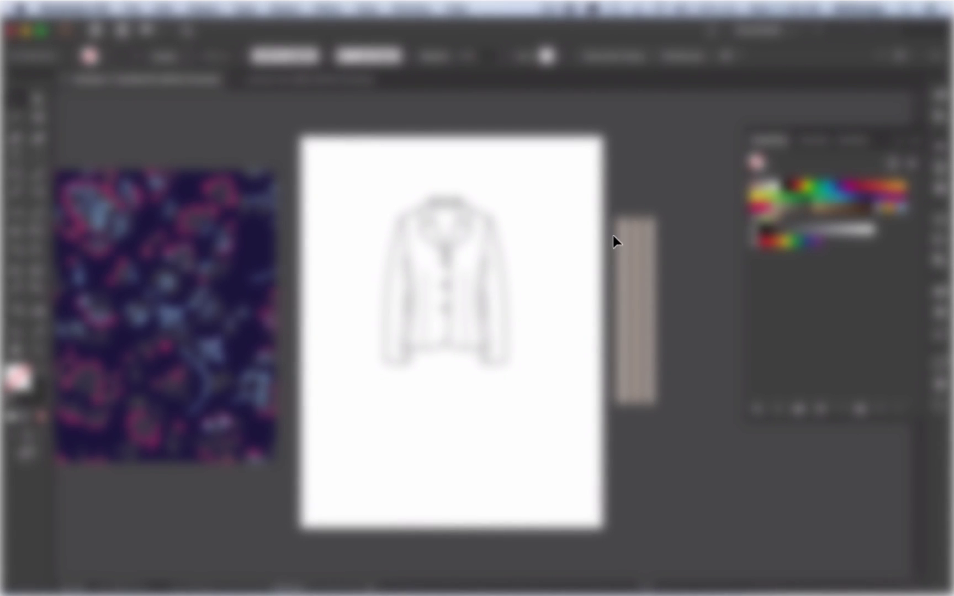
# - Drag the green striped bar into the Swatches panel as a new pattern swatch
pyautogui.click(653, 256)
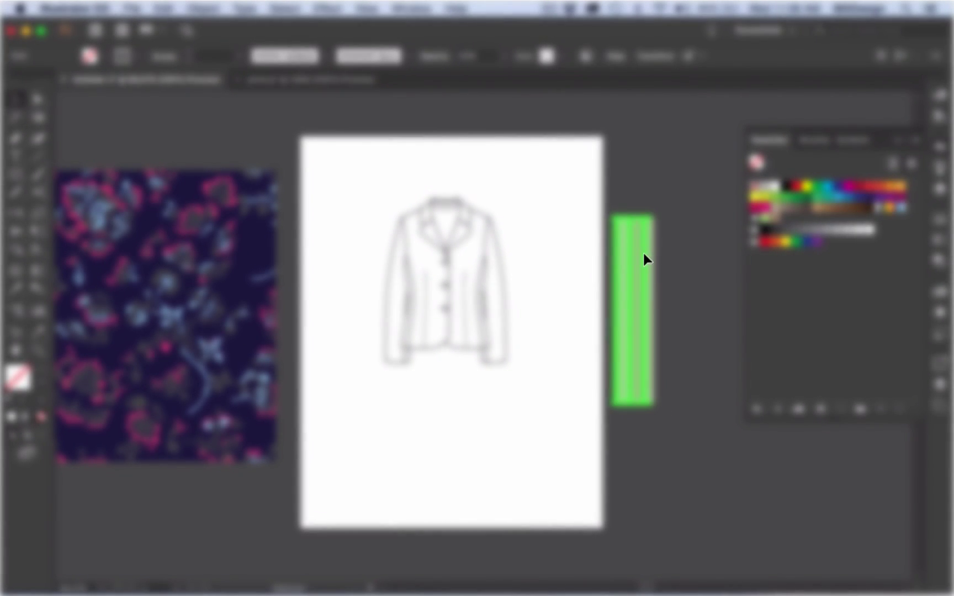
pyautogui.moveTo(644, 257); pyautogui.dragTo(789, 221)
# - Add the navy floral print image to Swatches as a pattern swatch
pyautogui.click(666, 174)
pyautogui.press('space')
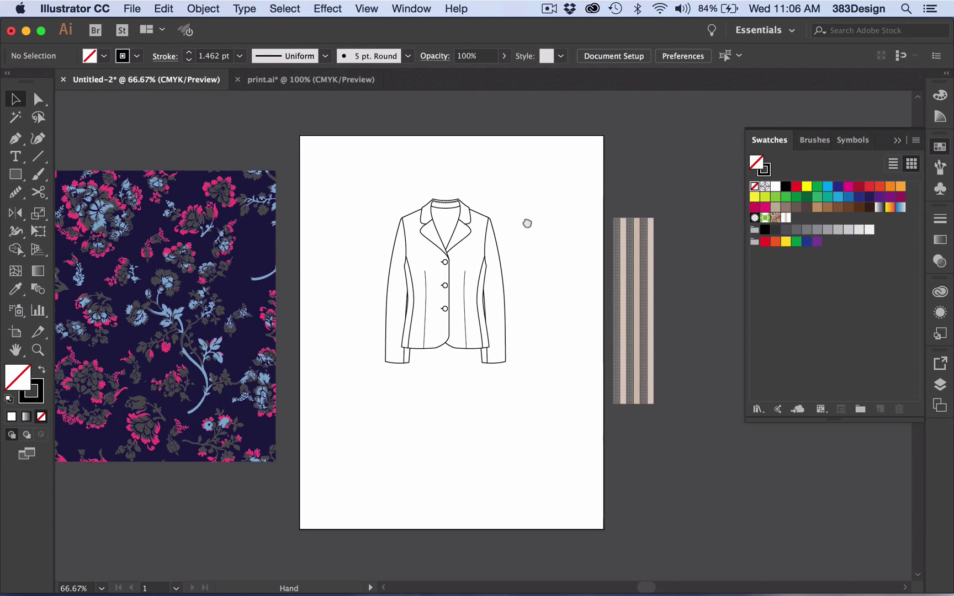
pyautogui.moveTo(526, 222); pyautogui.dragTo(583, 224)
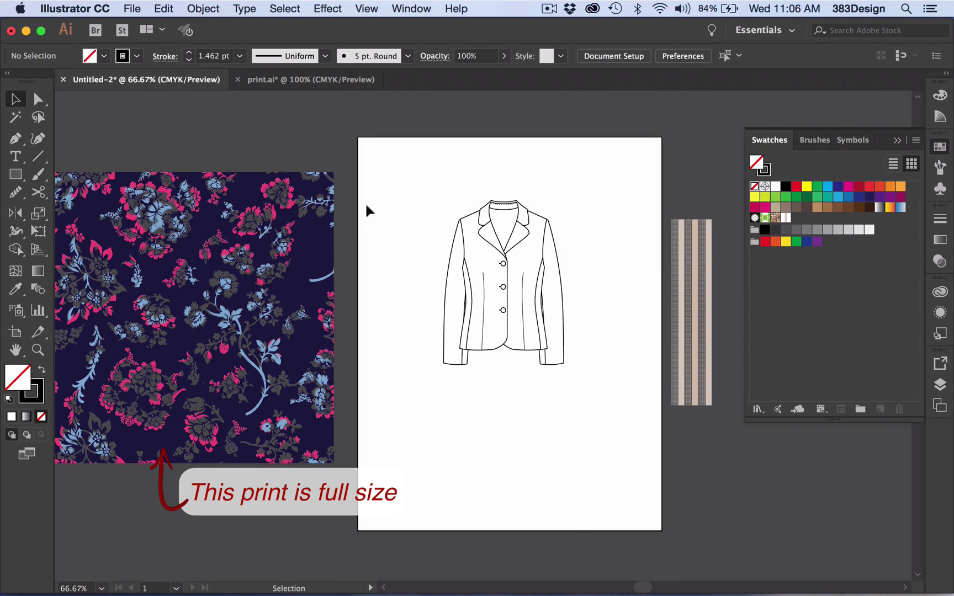
pyautogui.moveTo(263, 262); pyautogui.dragTo(803, 221)
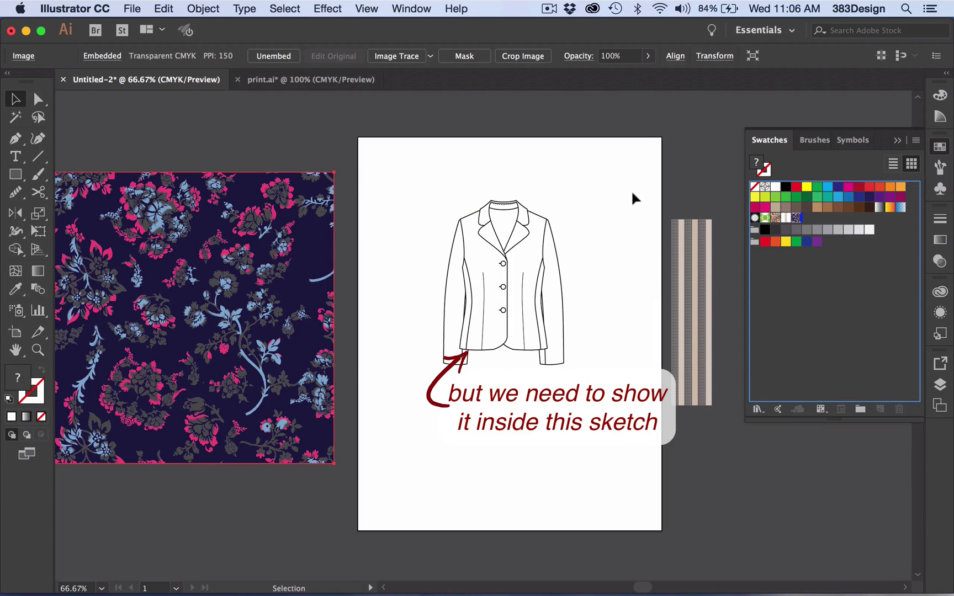
# - Select every jacket path and fill them with the new floral pattern swatch
pyautogui.press('super+shift+a')
pyautogui.click(552, 260)
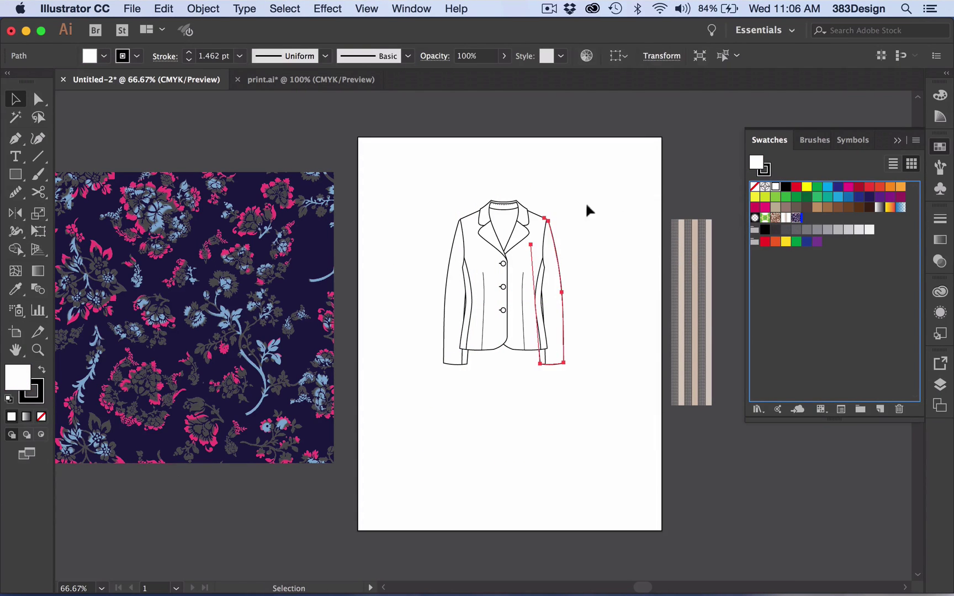
pyautogui.press('alt+super+a')
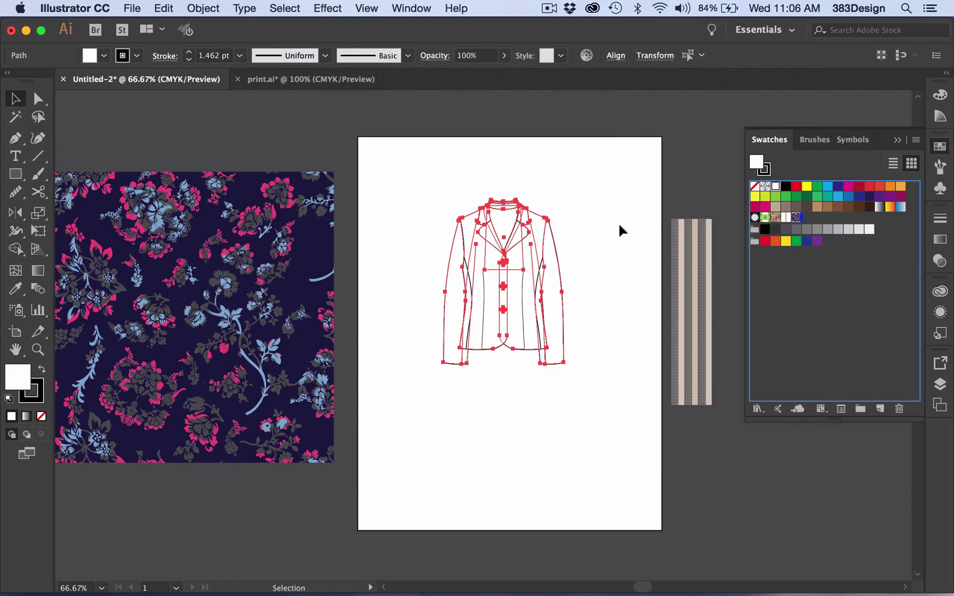
pyautogui.click(796, 217)
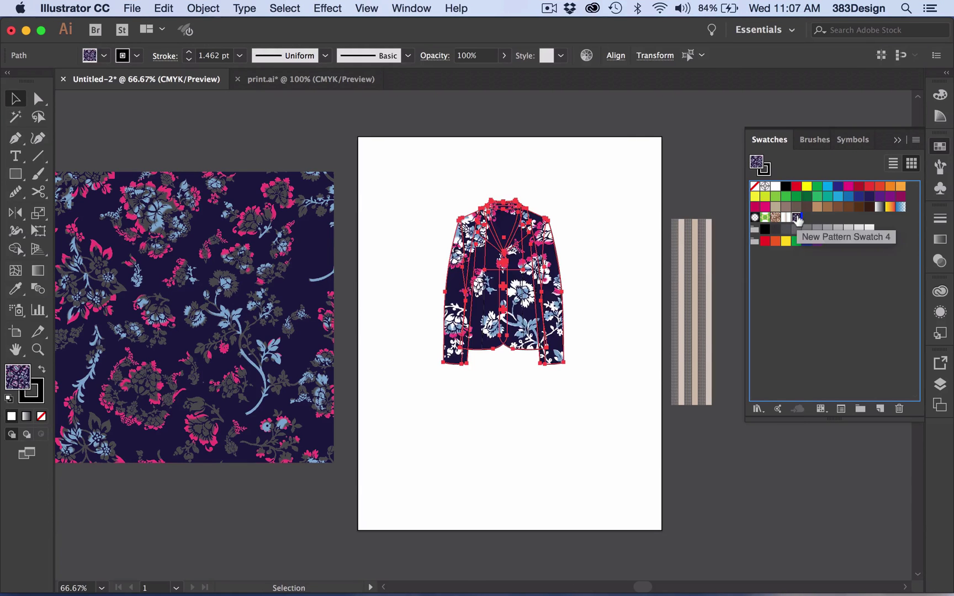
pyautogui.click(578, 208)
# - Zoom to 150% centred on the floral-filled jacket and select the jacket group
pyautogui.keyDown('super'); pyautogui.click(525, 299); pyautogui.keyUp('super')
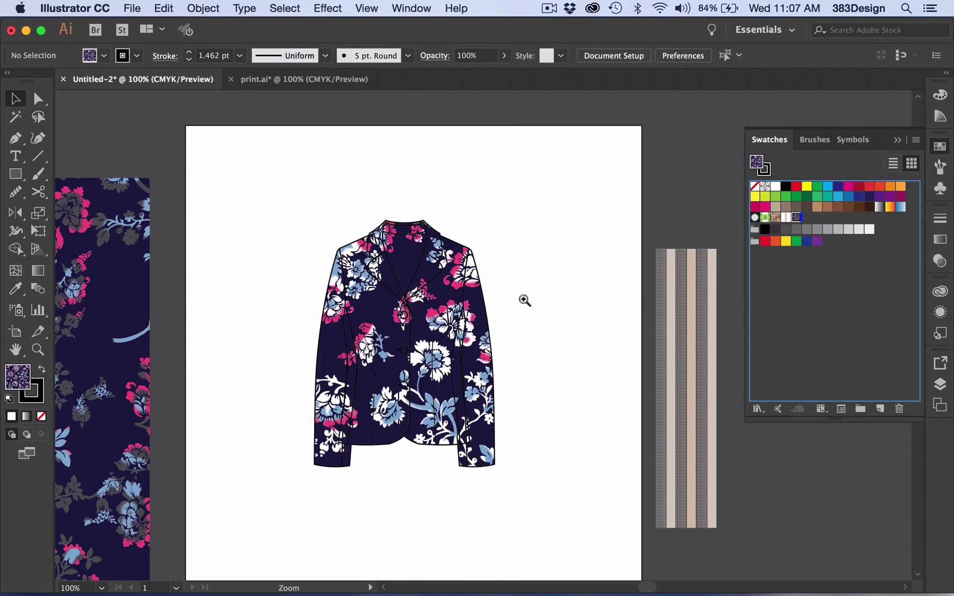
pyautogui.moveTo(498, 315); pyautogui.dragTo(524, 283)
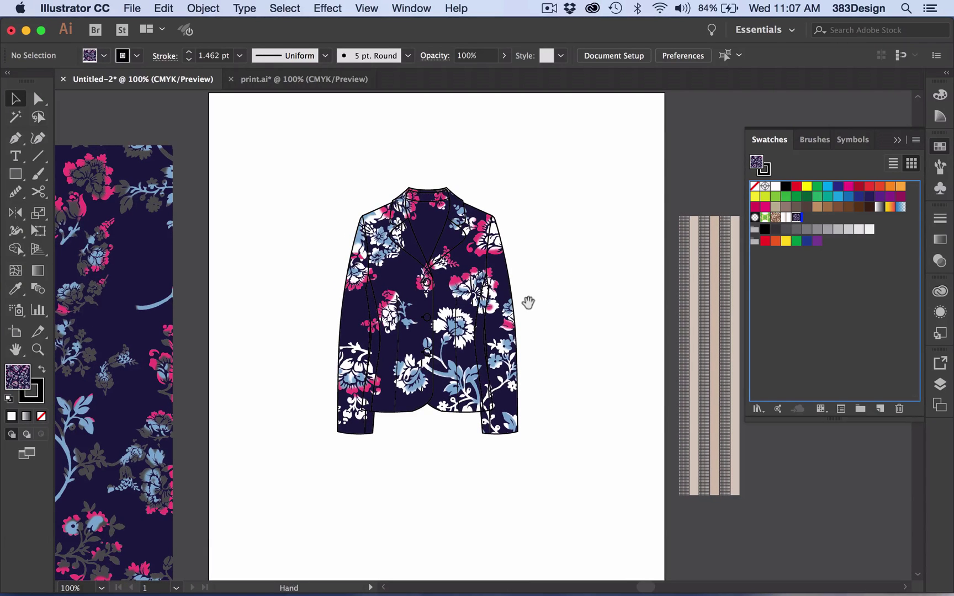
pyautogui.keyDown('super'); pyautogui.click(524, 303); pyautogui.keyUp('super')
pyautogui.moveTo(519, 303); pyautogui.dragTo(567, 287)
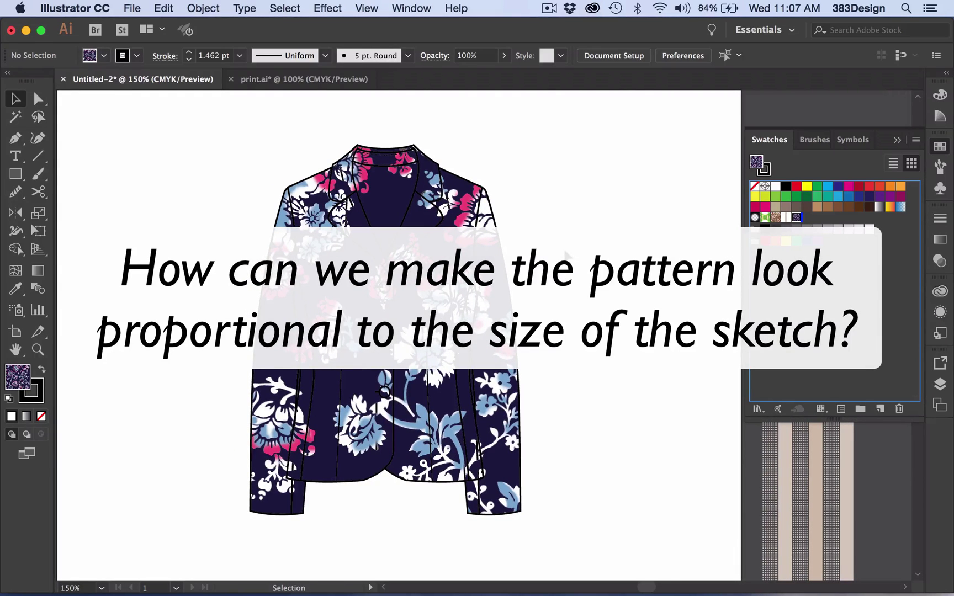
pyautogui.press('super+a')
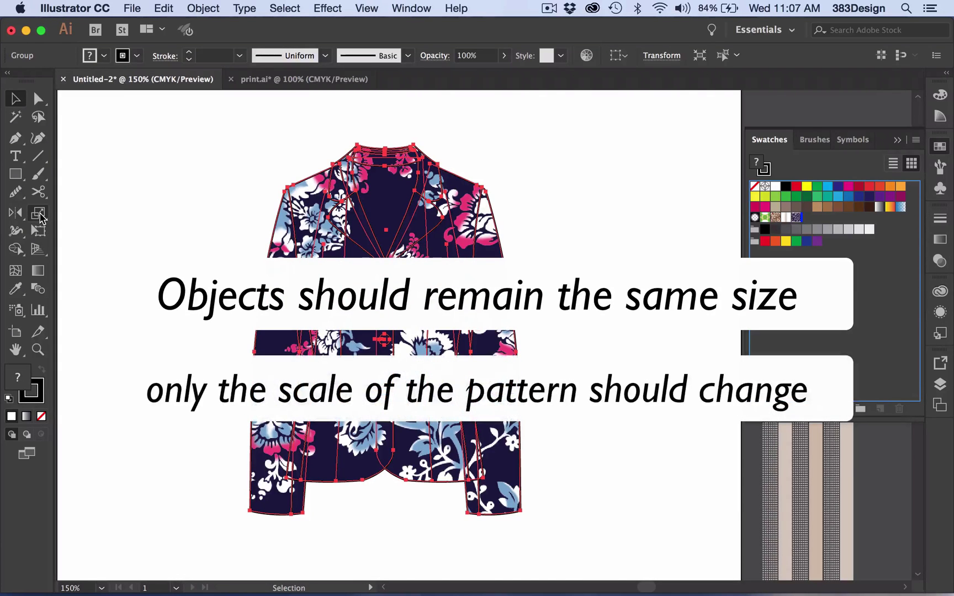
# - Open Scale options for the jacket group, unchecking Scale Corners, Scale Strokes & Effects and Transform Objects
pyautogui.press('super+shift+a')
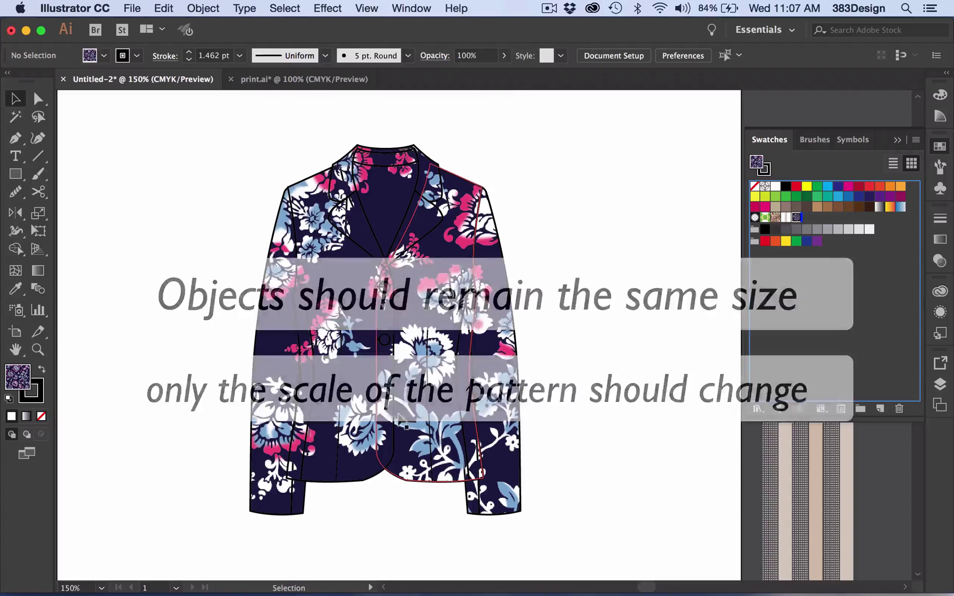
pyautogui.click(398, 424)
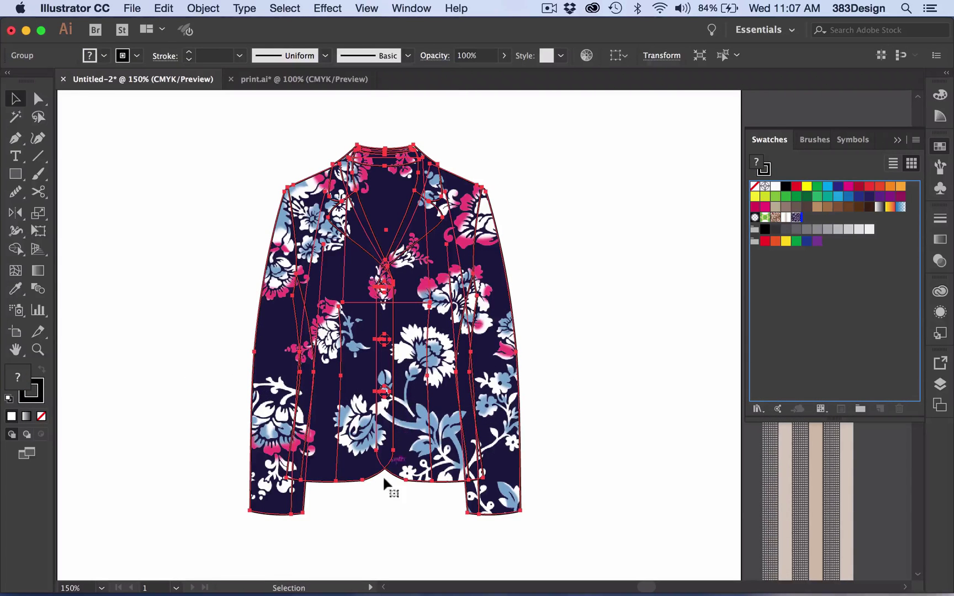
pyautogui.doubleClick(39, 215)
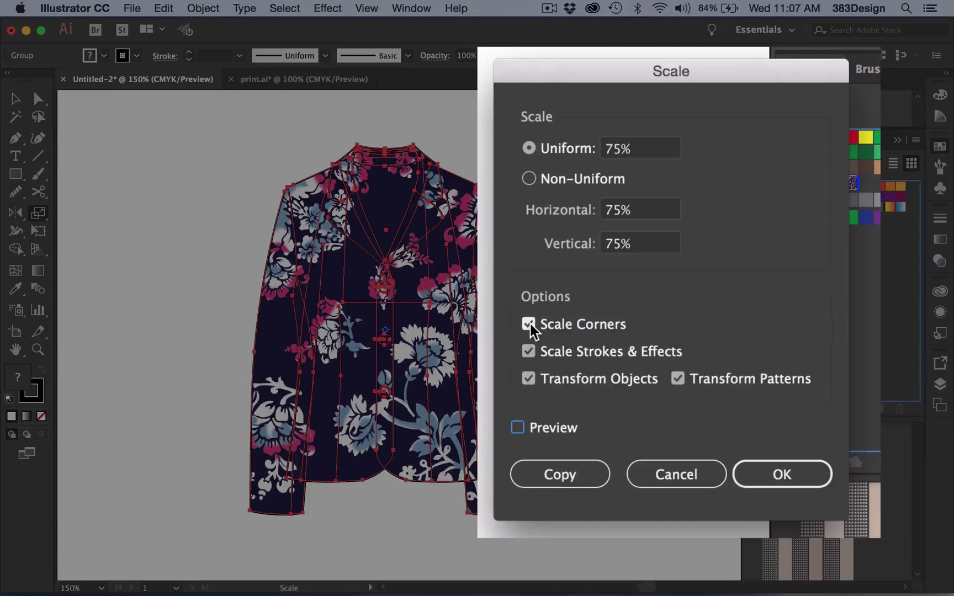
pyautogui.click(529, 324)
pyautogui.click(528, 352)
pyautogui.click(528, 378)
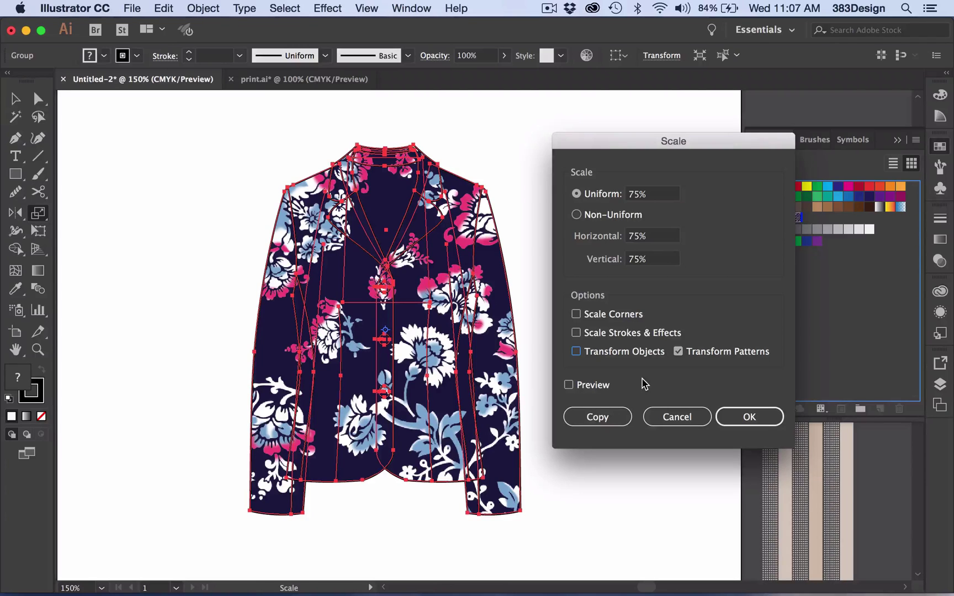
# - Preview the jacket's pattern at 35%, then at 30% uniform scale
pyautogui.moveTo(638, 195); pyautogui.dragTo(627, 194)
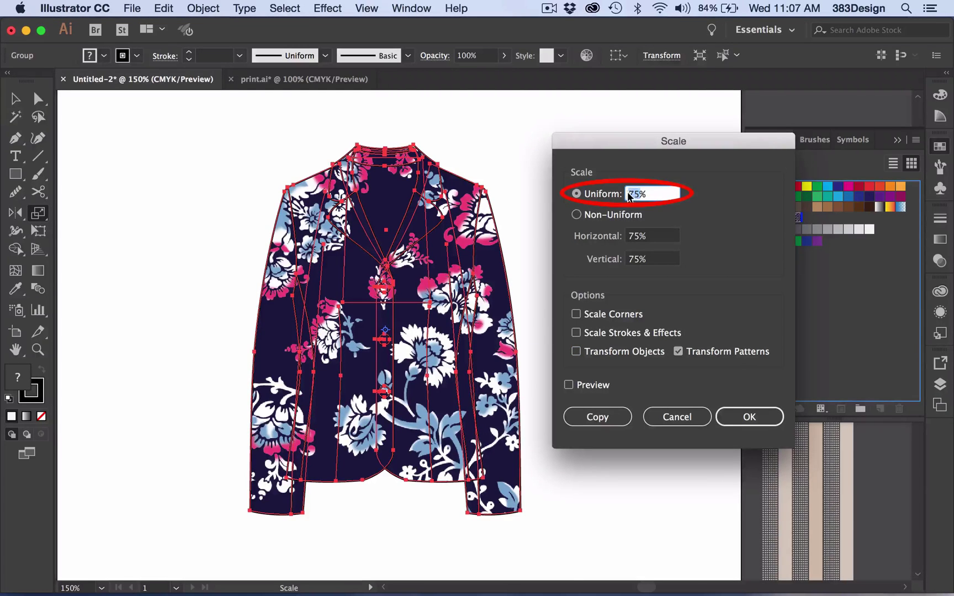
pyautogui.write('35')
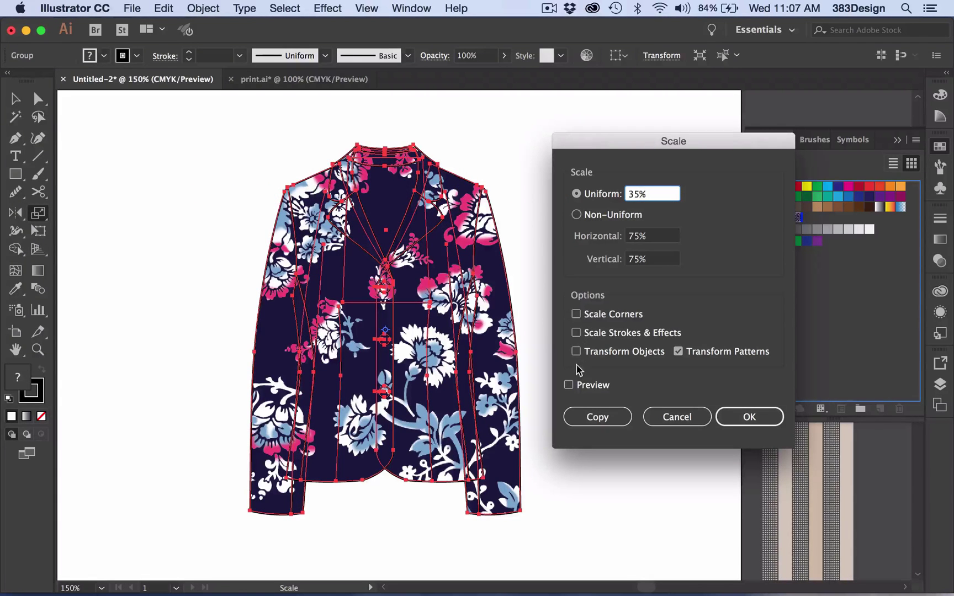
pyautogui.click(568, 385)
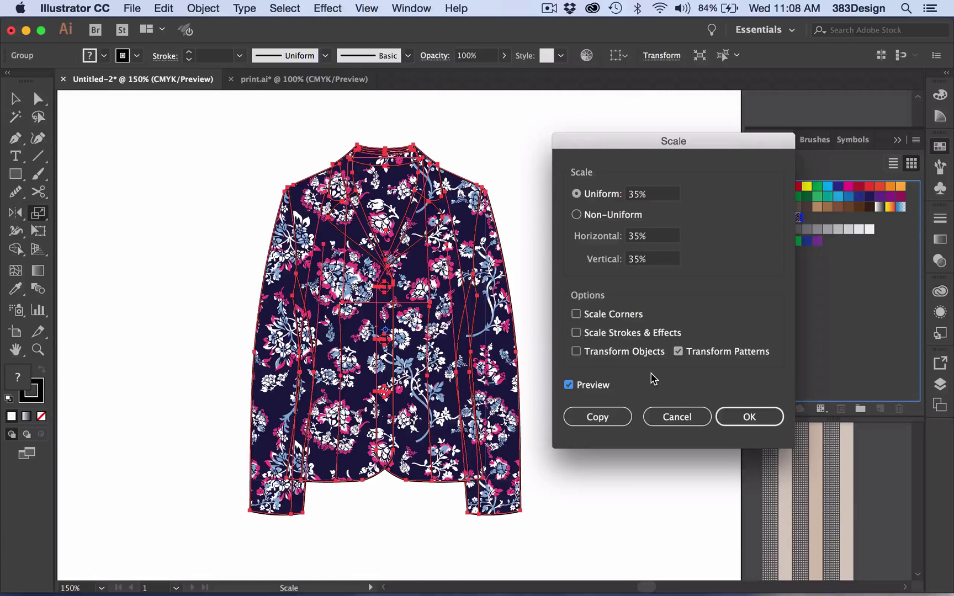
pyautogui.click(638, 196)
pyautogui.write('30')
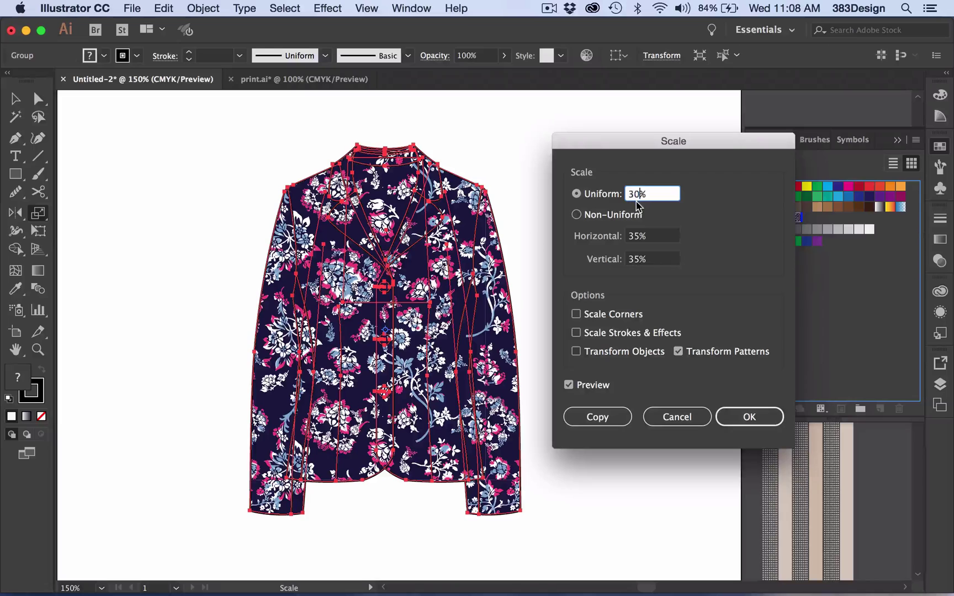
pyautogui.click(569, 385)
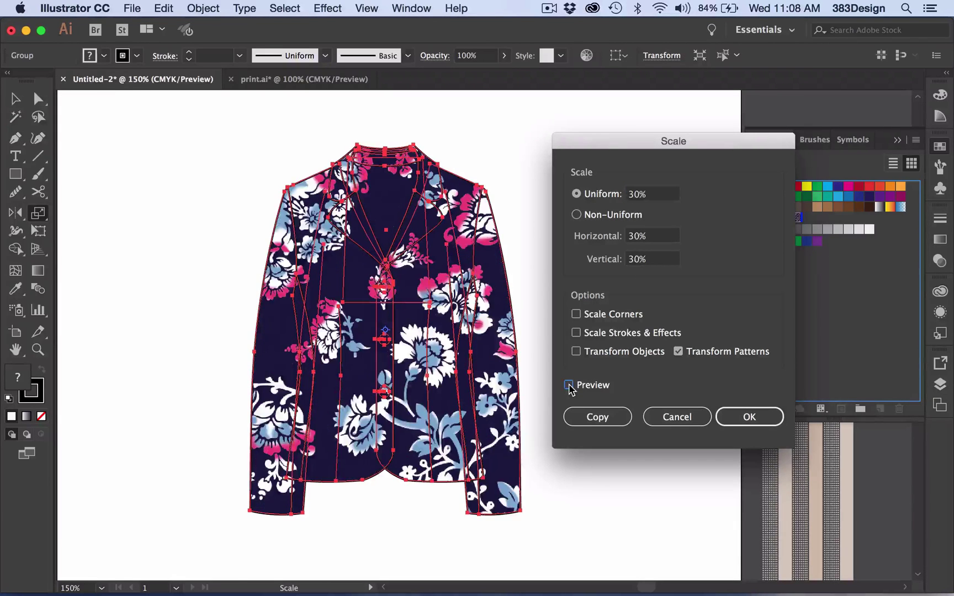
pyautogui.click(569, 385)
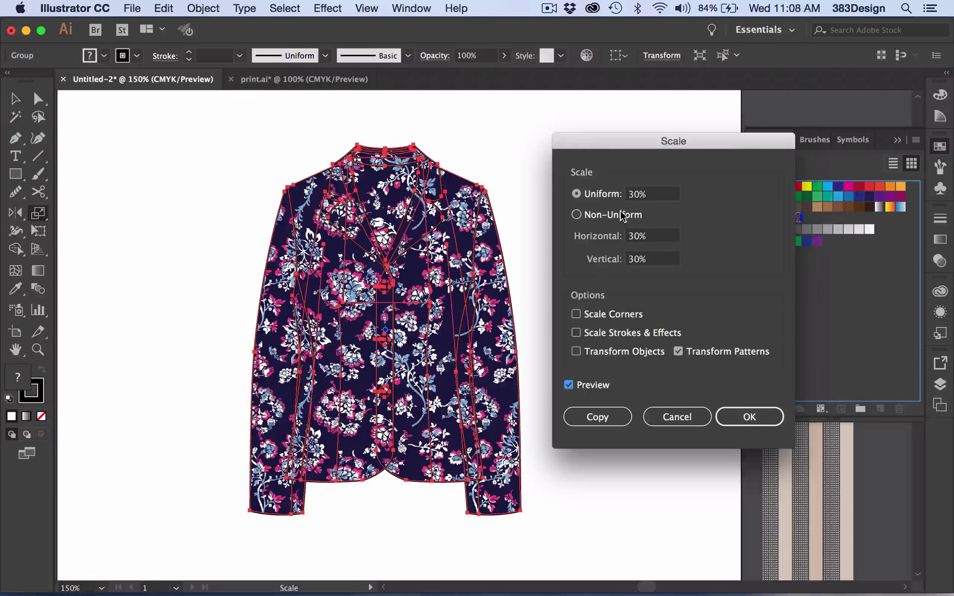
# - Compare 25% against 30%, then apply the pattern scale at 30%
pyautogui.doubleClick(631, 194)
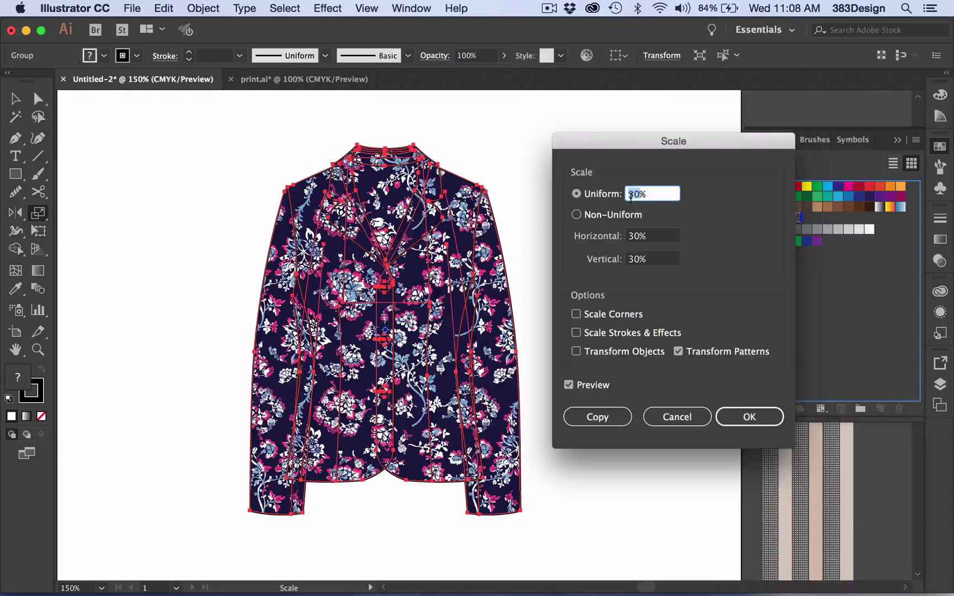
pyautogui.write('25')
pyautogui.click(657, 238)
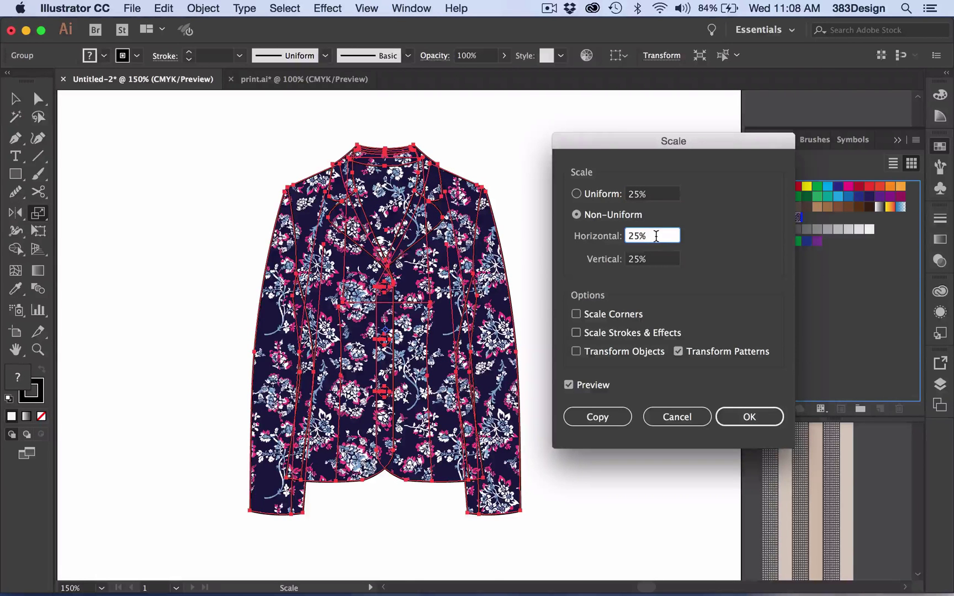
pyautogui.doubleClick(631, 193)
pyautogui.write('30')
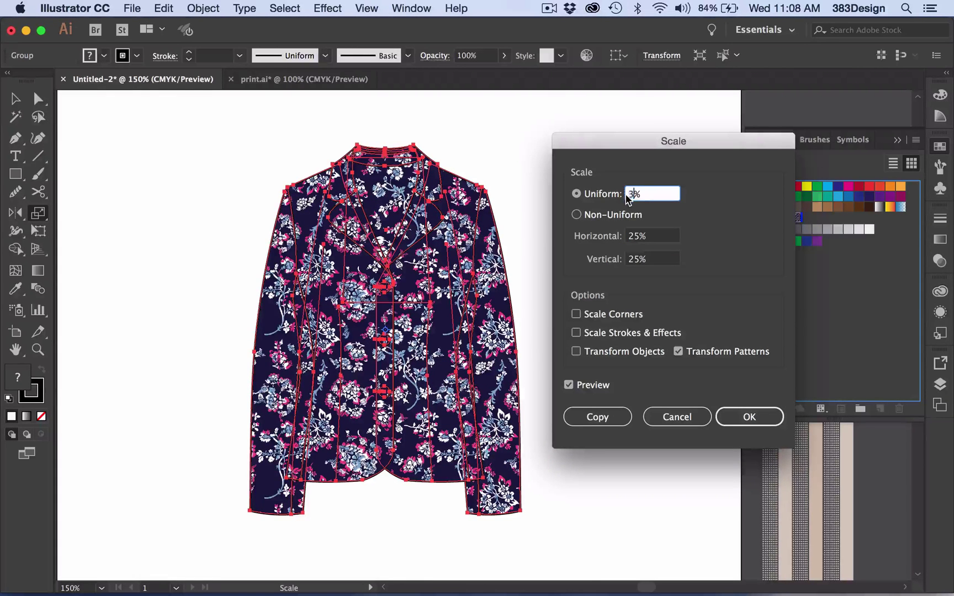
pyautogui.click(657, 261)
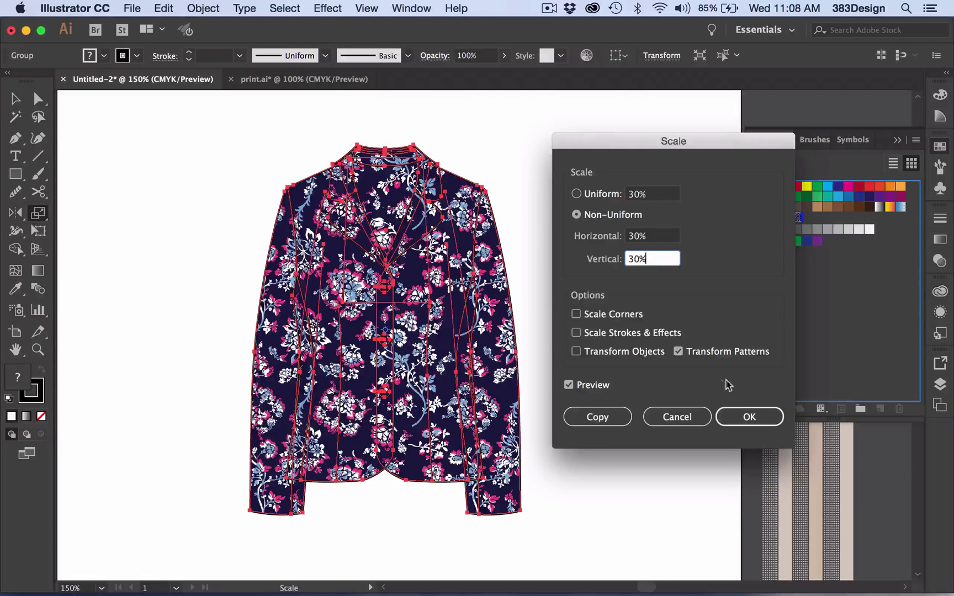
pyautogui.click(749, 416)
# - Deselect the jacket, zoom out and pan to show more of the canvas
pyautogui.press('super+shift+a')
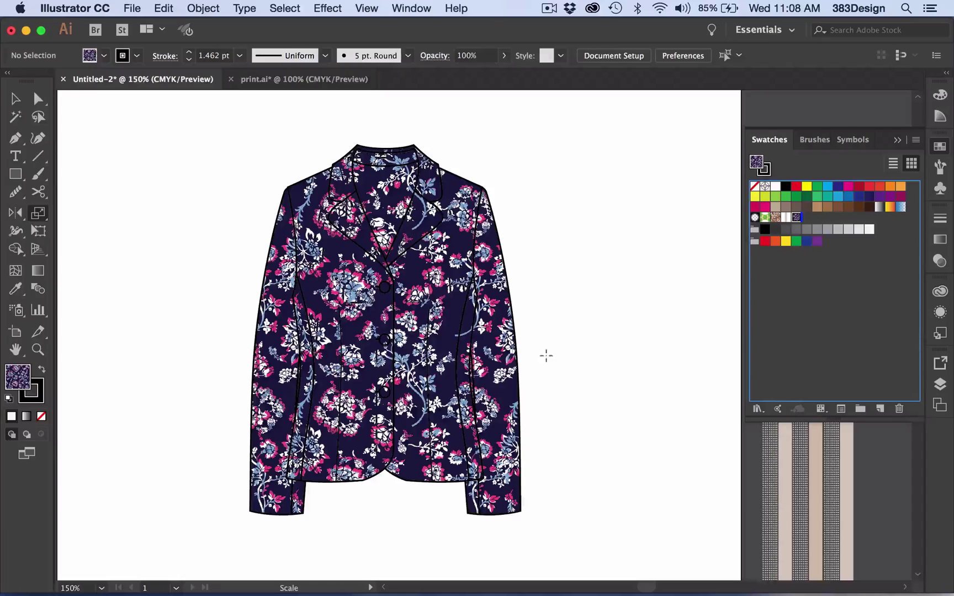
pyautogui.keyDown('alt'); pyautogui.keyDown('super'); pyautogui.click(523, 380); pyautogui.keyUp('super'); pyautogui.keyUp('alt')
pyautogui.press('space')
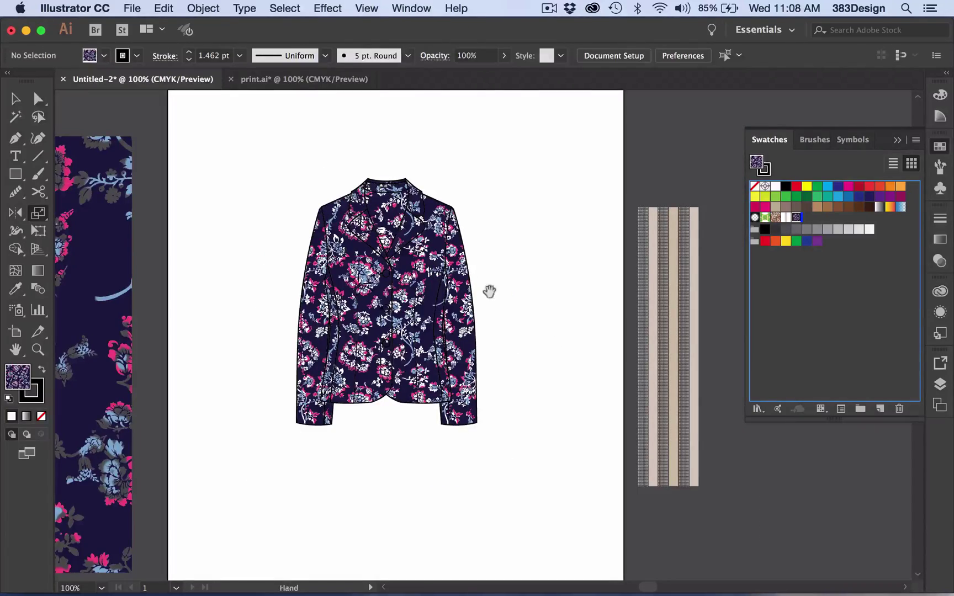
pyautogui.moveTo(489, 287); pyautogui.dragTo(532, 296)
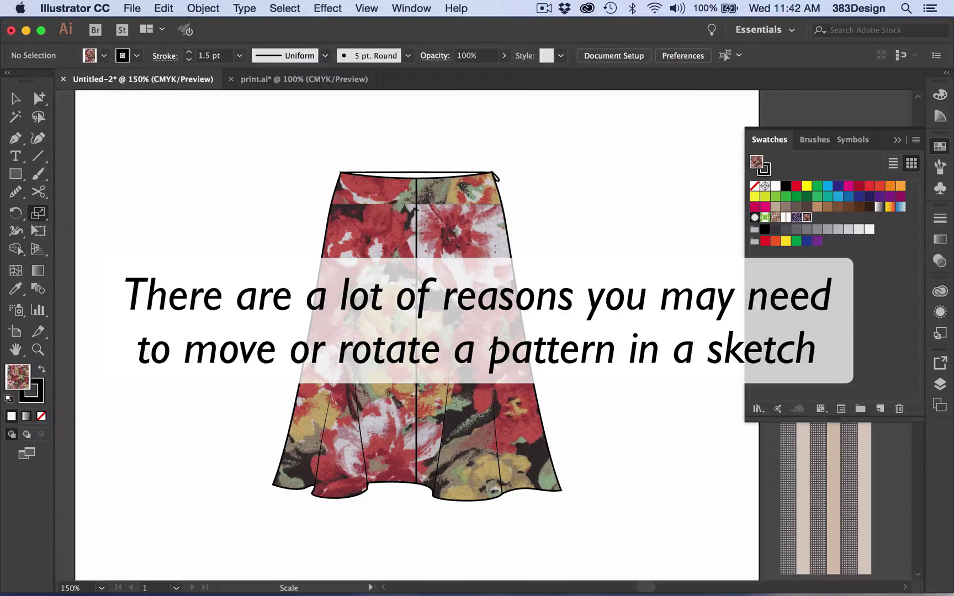
# - Shift the floral print inside the left and right skirt panels without moving the panels
pyautogui.press('v')
pyautogui.moveTo(464, 299); pyautogui.dragTo(464, 287)
pyautogui.moveTo(380, 302); pyautogui.dragTo(372, 328)
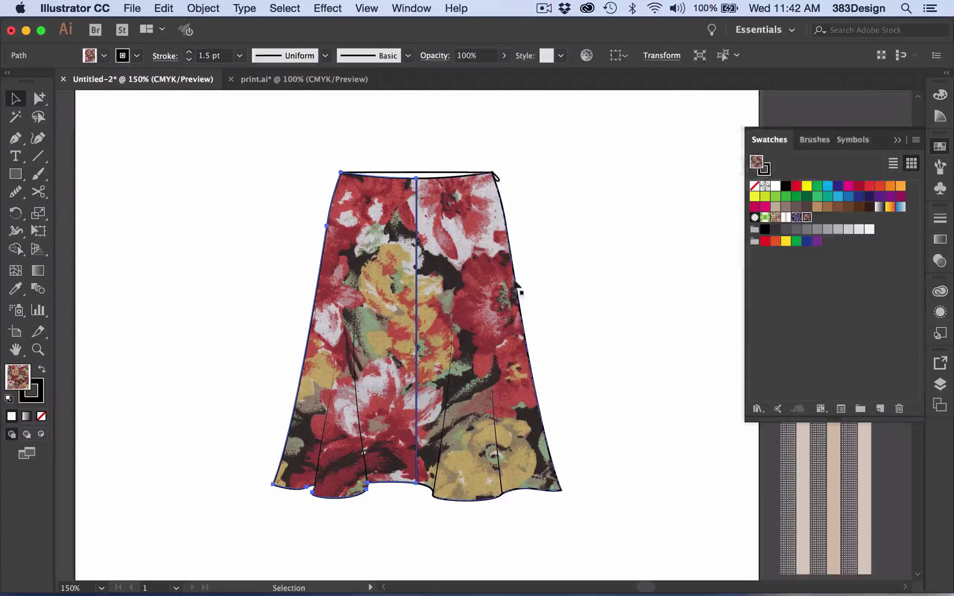
pyautogui.moveTo(445, 298); pyautogui.dragTo(426, 243)
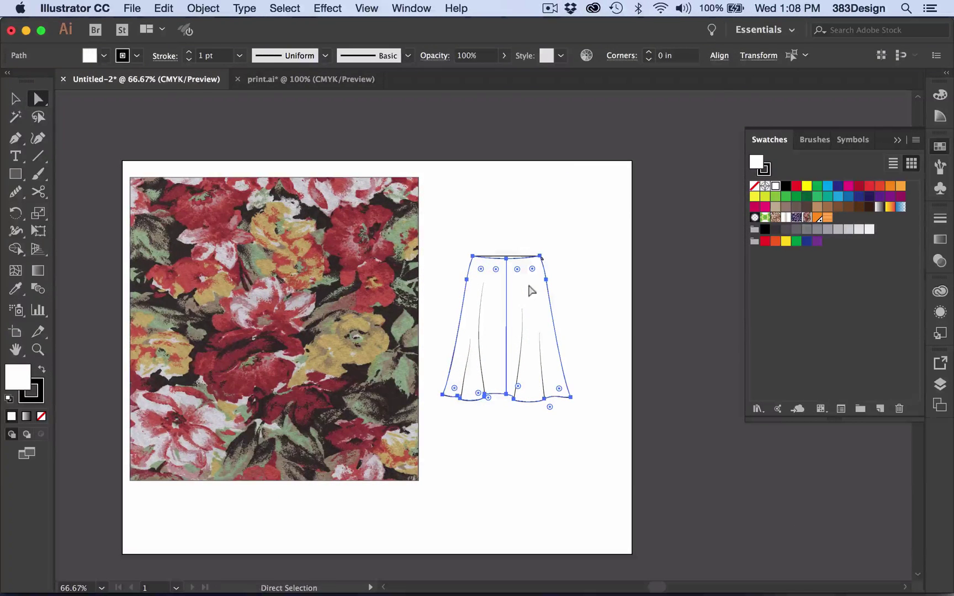
# - Apply the red floral swatch to the skirt outline and zoom in to inspect the print
pyautogui.click(806, 218)
pyautogui.click(601, 309)
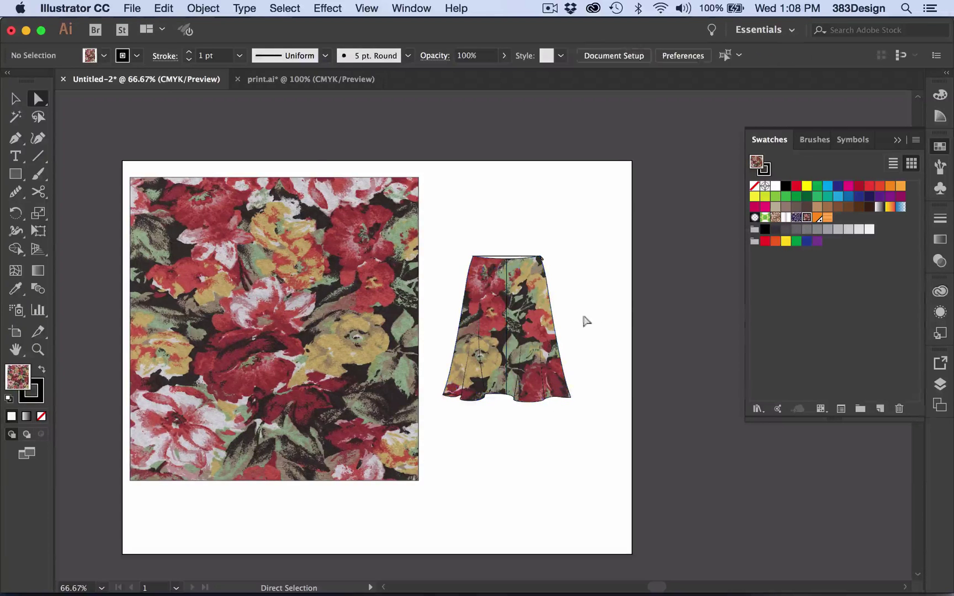
pyautogui.click(512, 345)
pyautogui.click(481, 302)
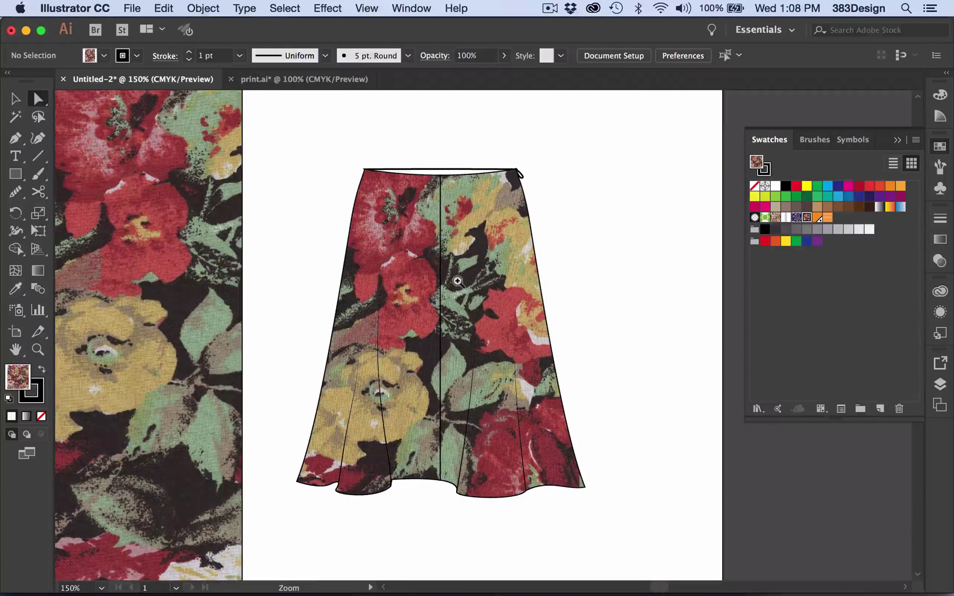
pyautogui.click(465, 293)
pyautogui.scroll(-3, 465, 293)
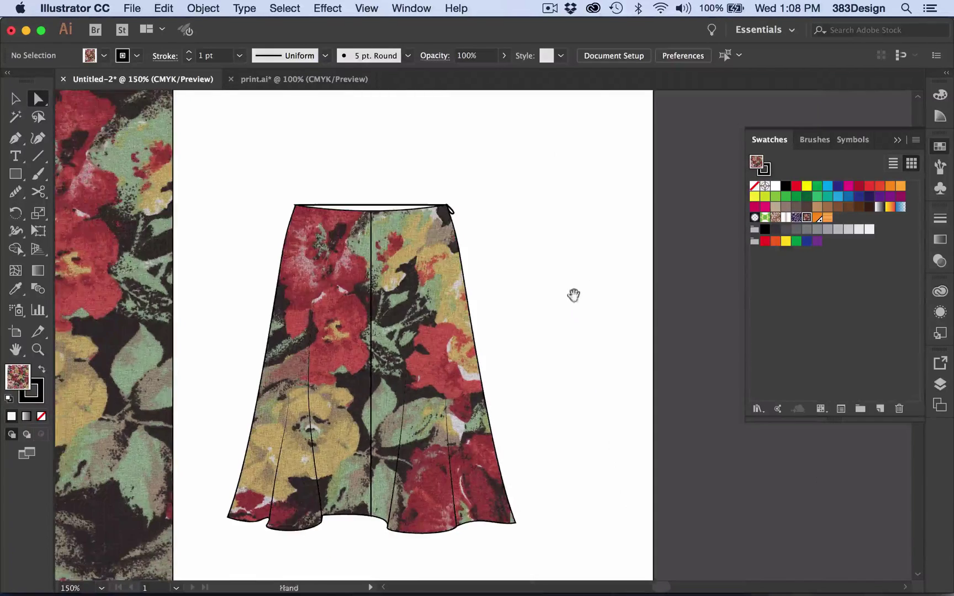
pyautogui.keyDown('alt'); pyautogui.keyDown('super'); pyautogui.click(588, 291); pyautogui.keyUp('super'); pyautogui.keyUp('alt')
pyautogui.moveTo(534, 307); pyautogui.dragTo(661, 301)
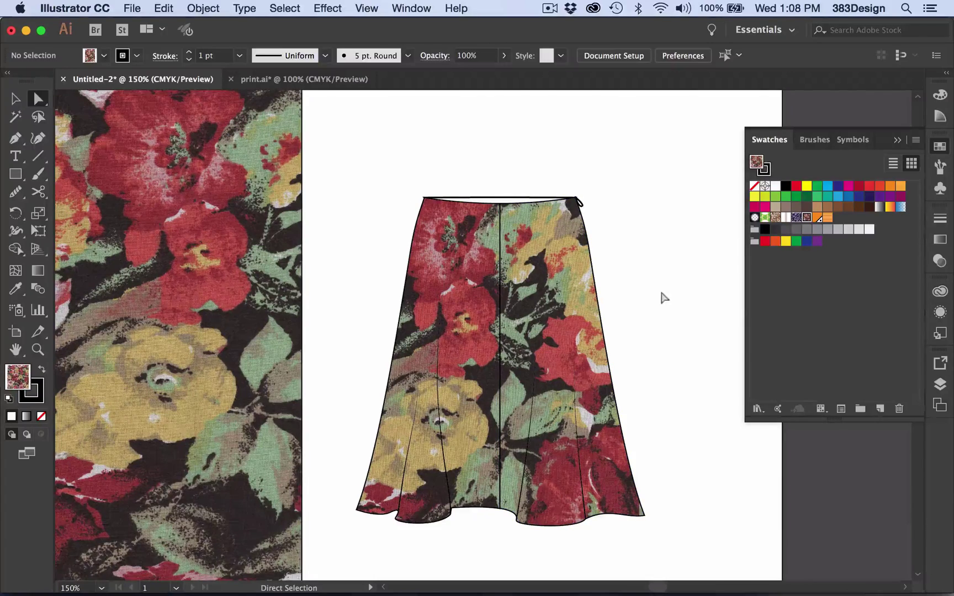
# - Rotate only the left panel's floral print by -45° with just Transform Patterns checked
pyautogui.press('v')
pyautogui.click(440, 247)
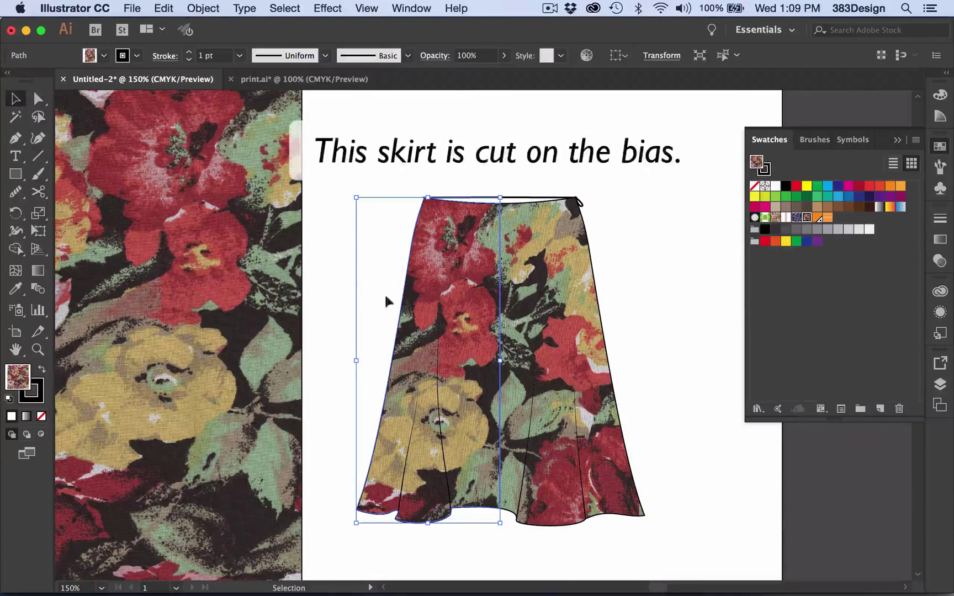
pyautogui.press('r')
pyautogui.press('Return')
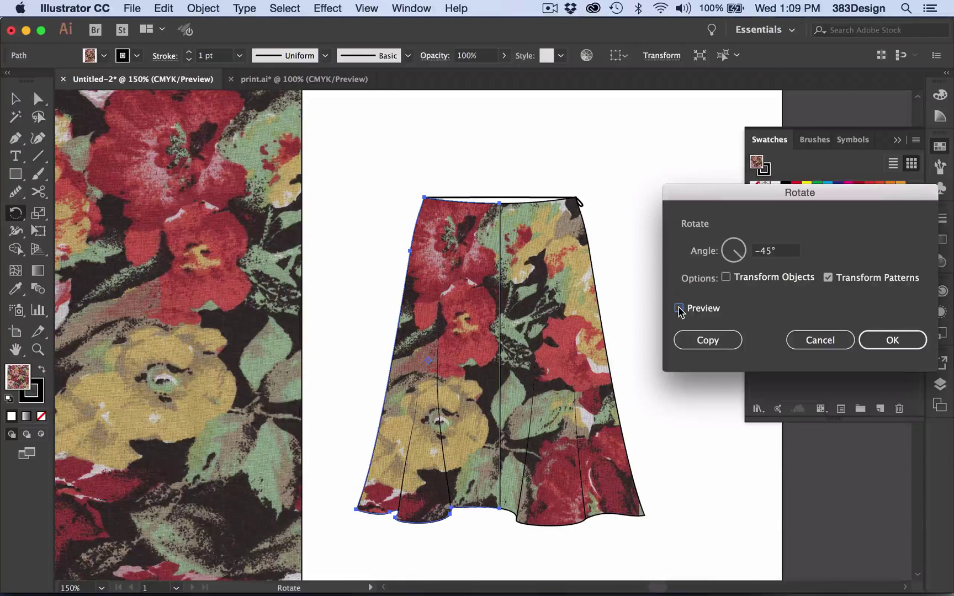
pyautogui.click(678, 308)
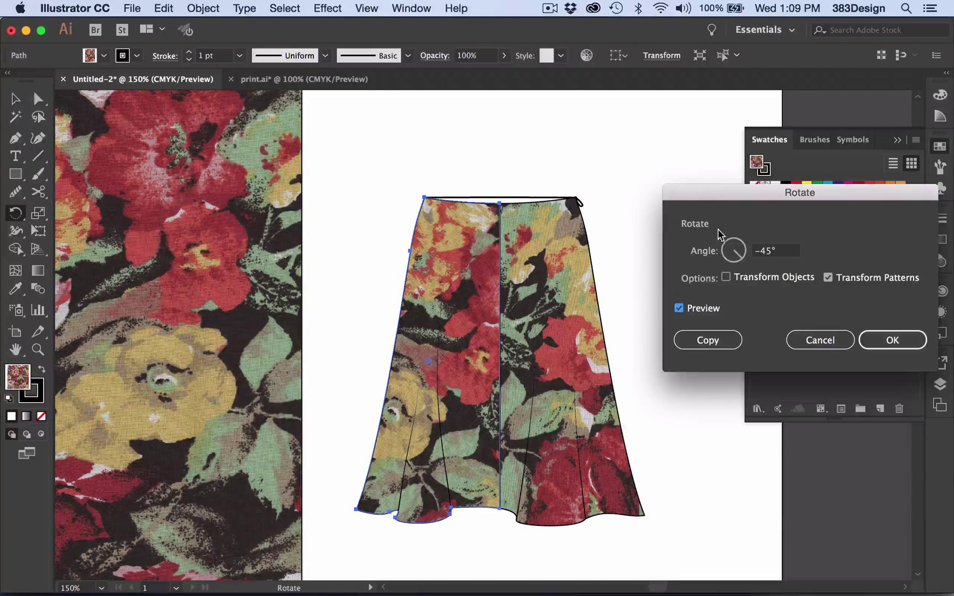
pyautogui.moveTo(727, 245)
pyautogui.mouseDown()
pyautogui.moveTo(742, 257)
pyautogui.moveTo(737, 265)
pyautogui.moveTo(739, 248)
pyautogui.moveTo(744, 255)
pyautogui.mouseUp()
pyautogui.doubleClick(768, 252)
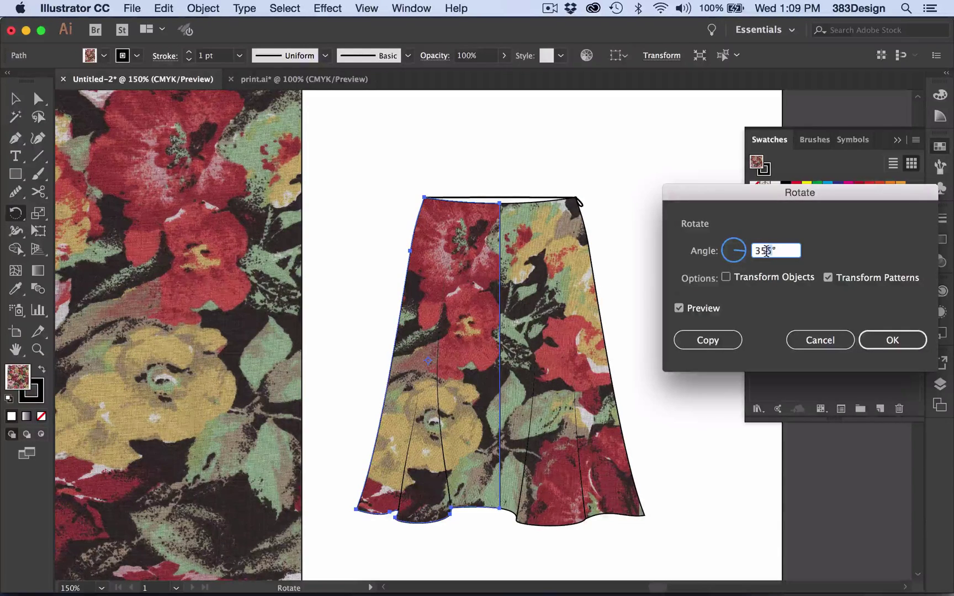
pyautogui.write('-')
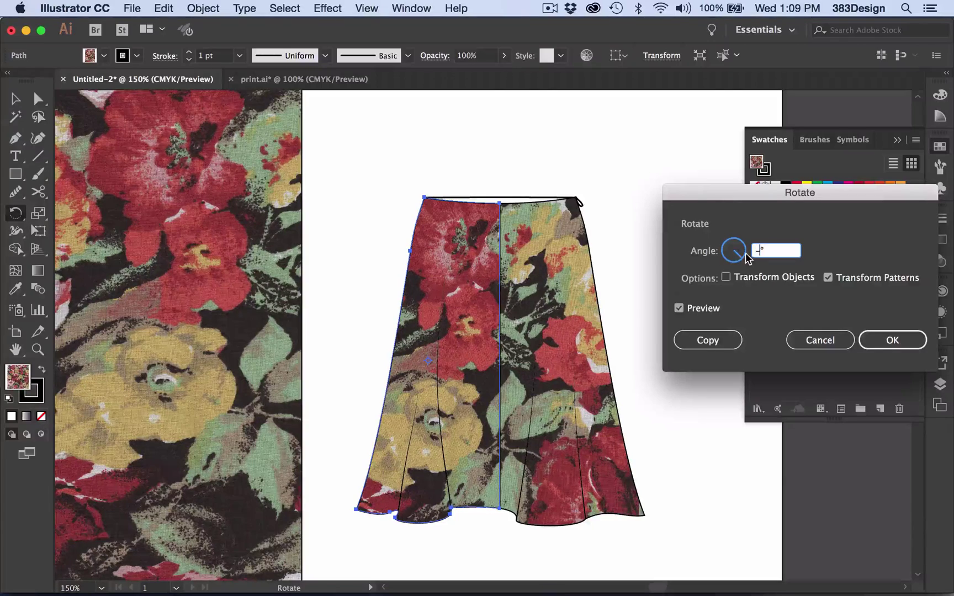
pyautogui.write('45')
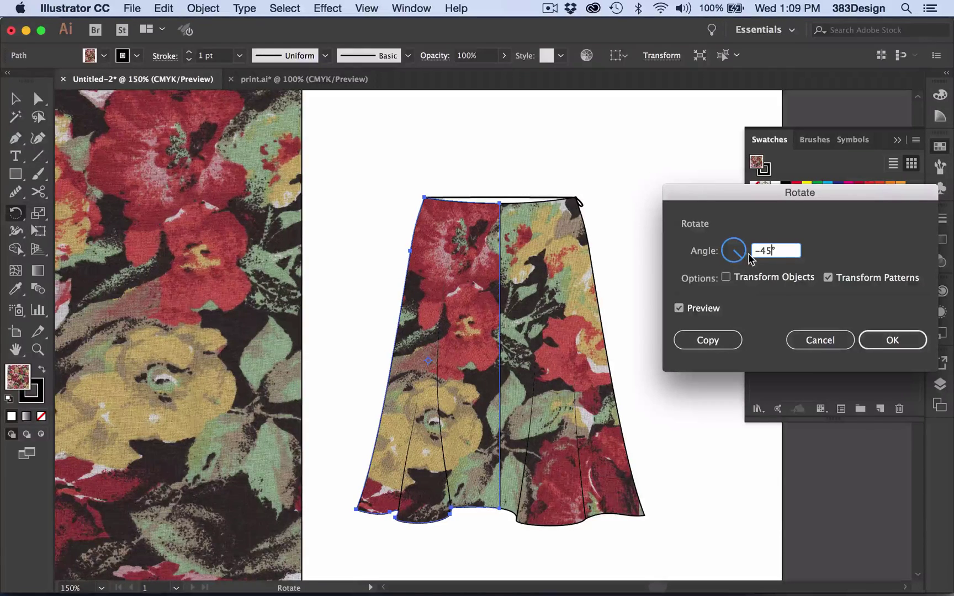
pyautogui.click(893, 338)
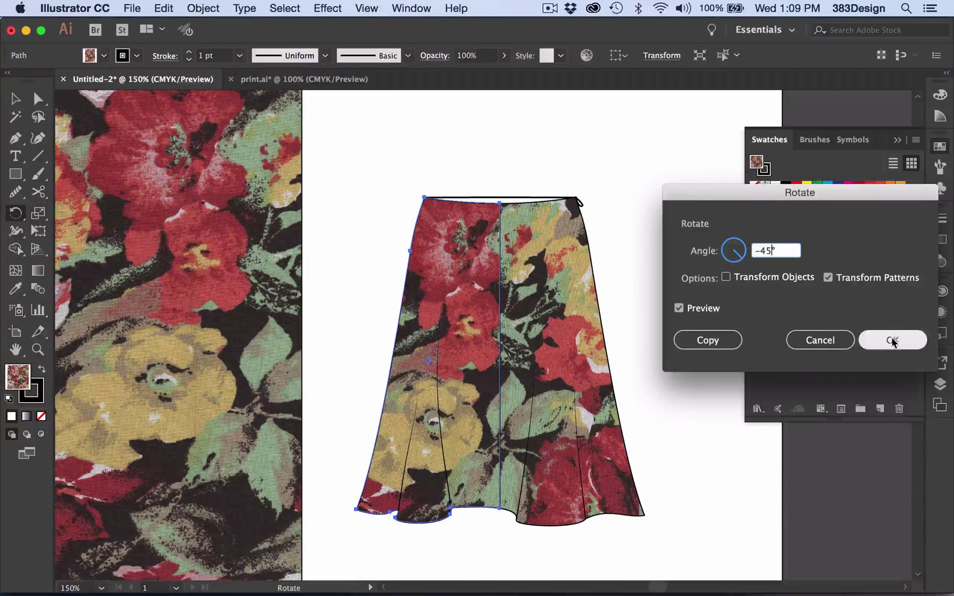
# - Turn the right panel's floral print about -45° with the Rotate tool, leaving its outline unchanged
pyautogui.press('v')
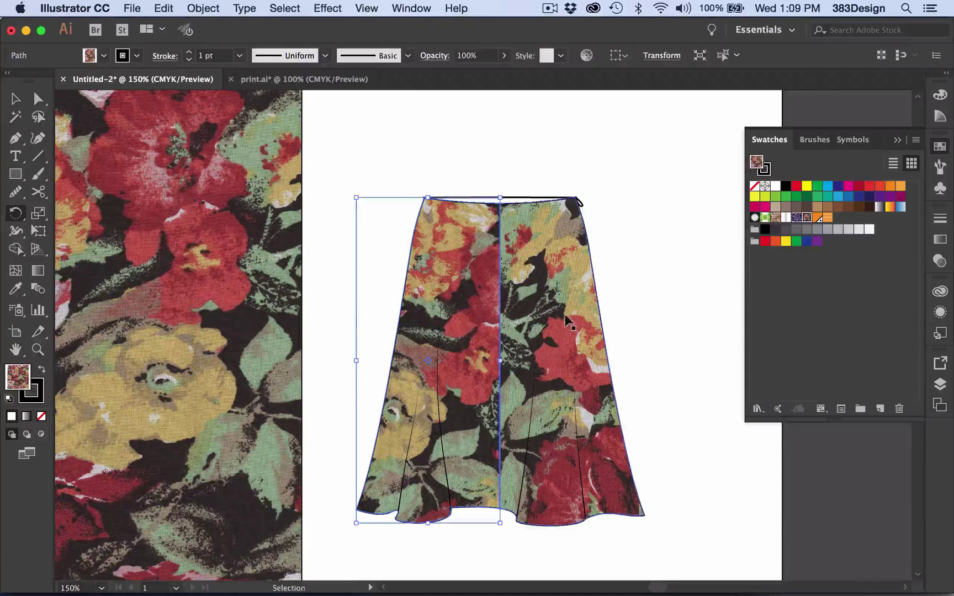
pyautogui.click(572, 303)
pyautogui.press('r')
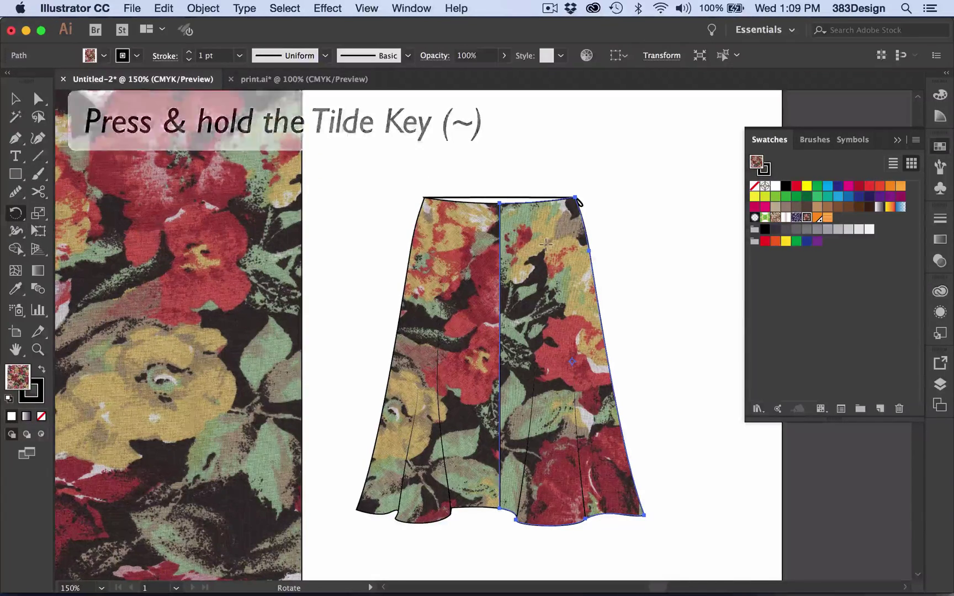
pyautogui.moveTo(546, 243); pyautogui.dragTo(609, 276)
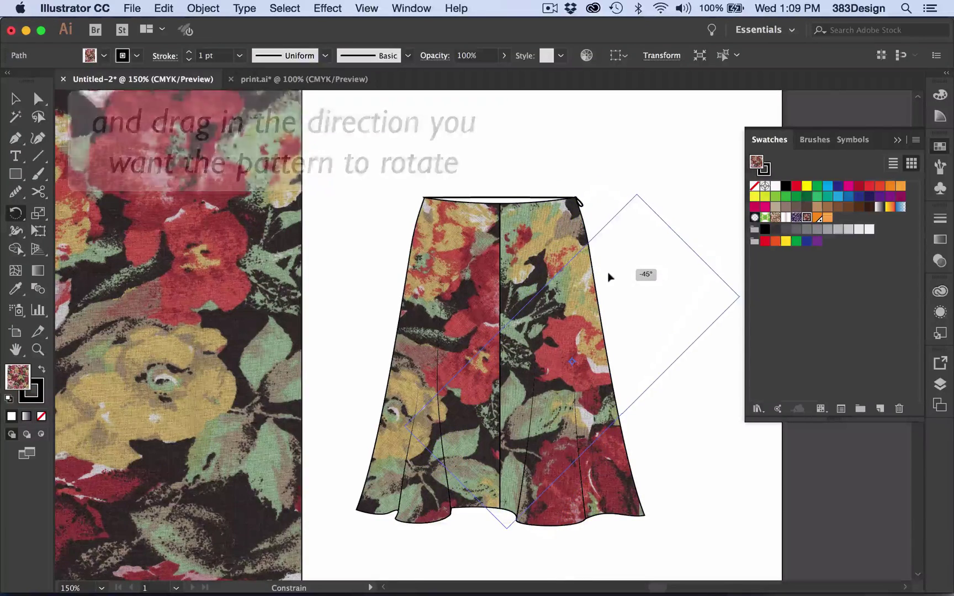
pyautogui.moveTo(607, 273); pyautogui.dragTo(606, 273)
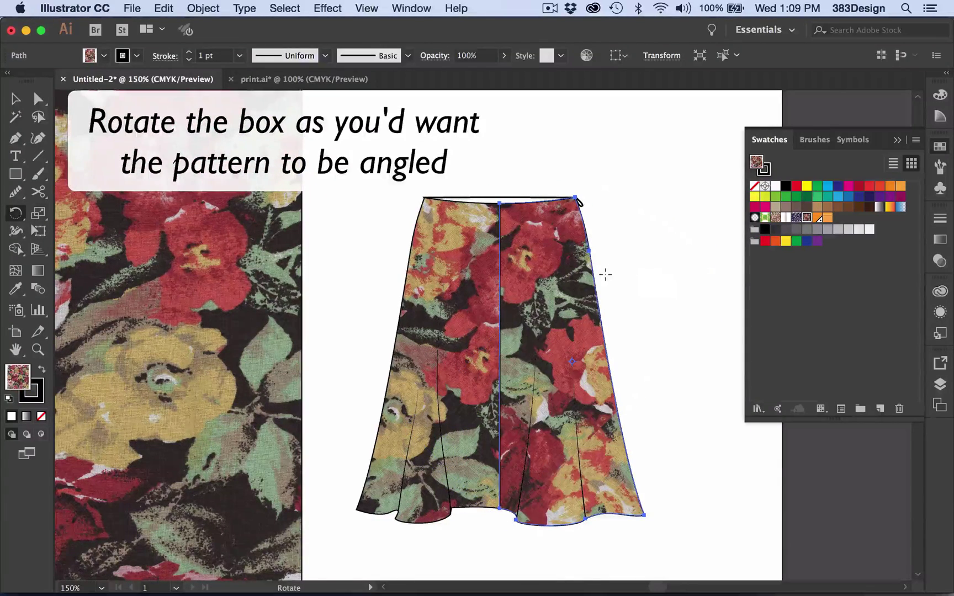
# - Slide the floral pattern within the right skirt panel so different flowers show, keeping the panel fixed
pyautogui.keyDown('super'); pyautogui.click(668, 245); pyautogui.keyUp('super')
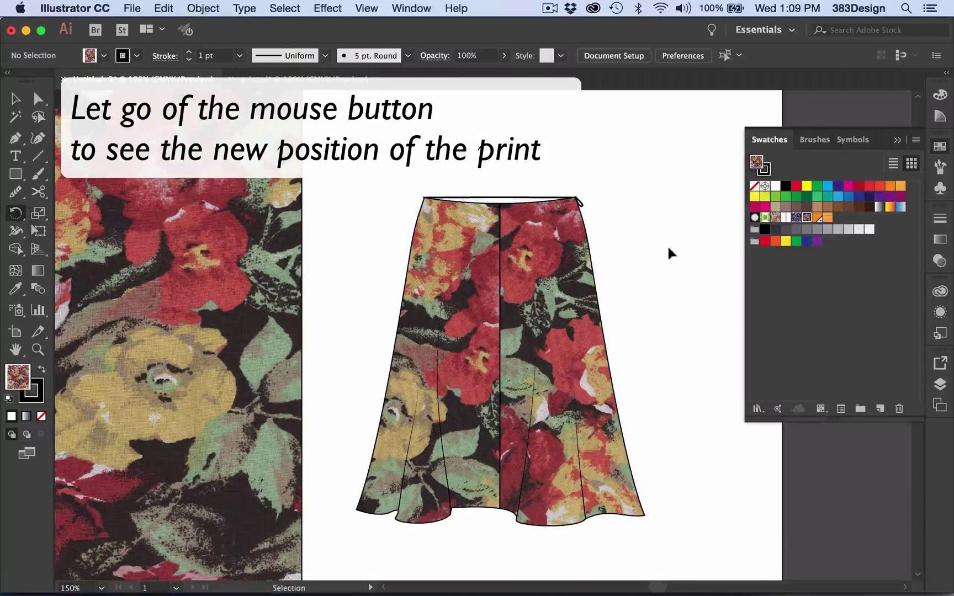
pyautogui.press('space')
pyautogui.moveTo(655, 262); pyautogui.dragTo(596, 266)
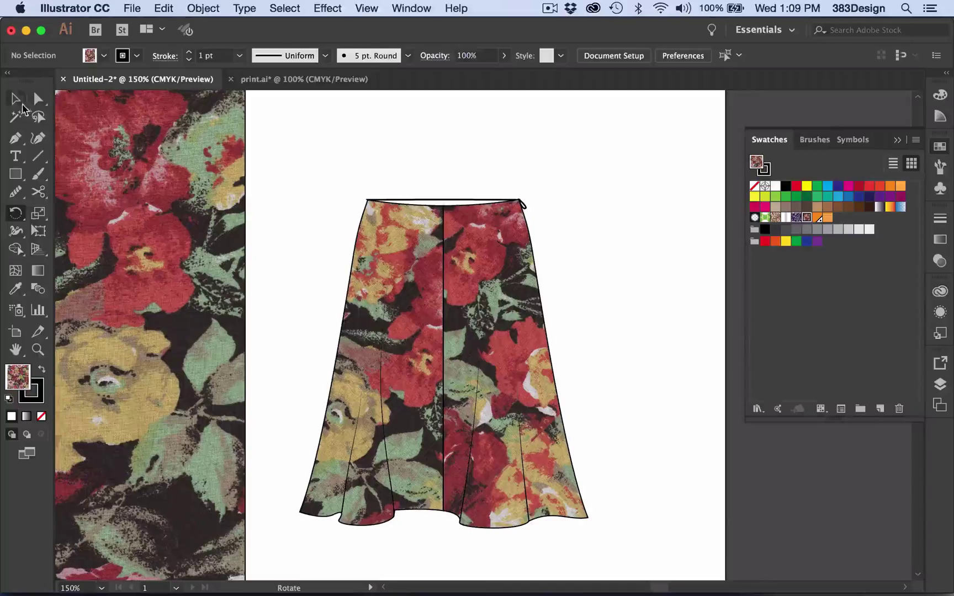
pyautogui.click(15, 98)
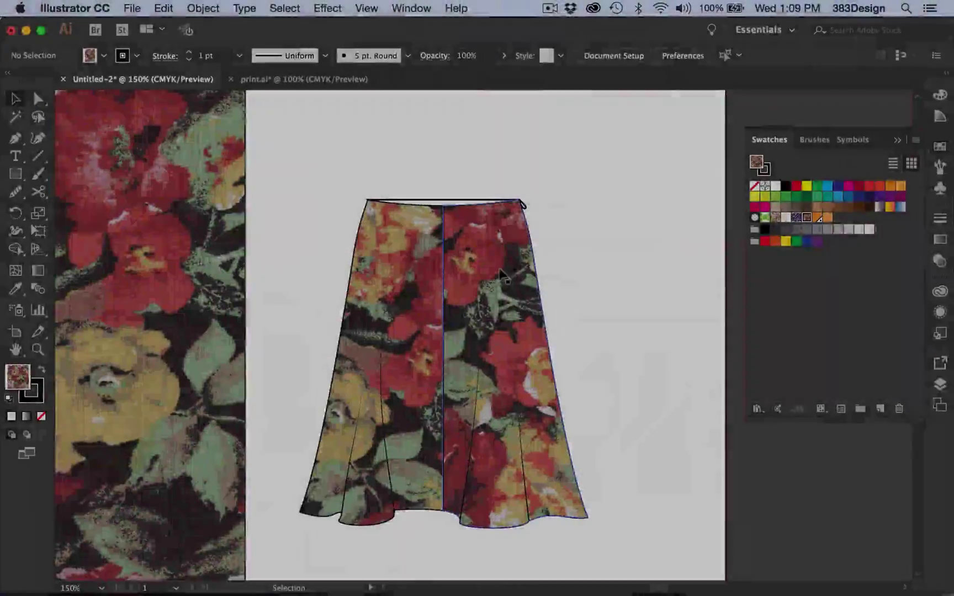
pyautogui.click(500, 275)
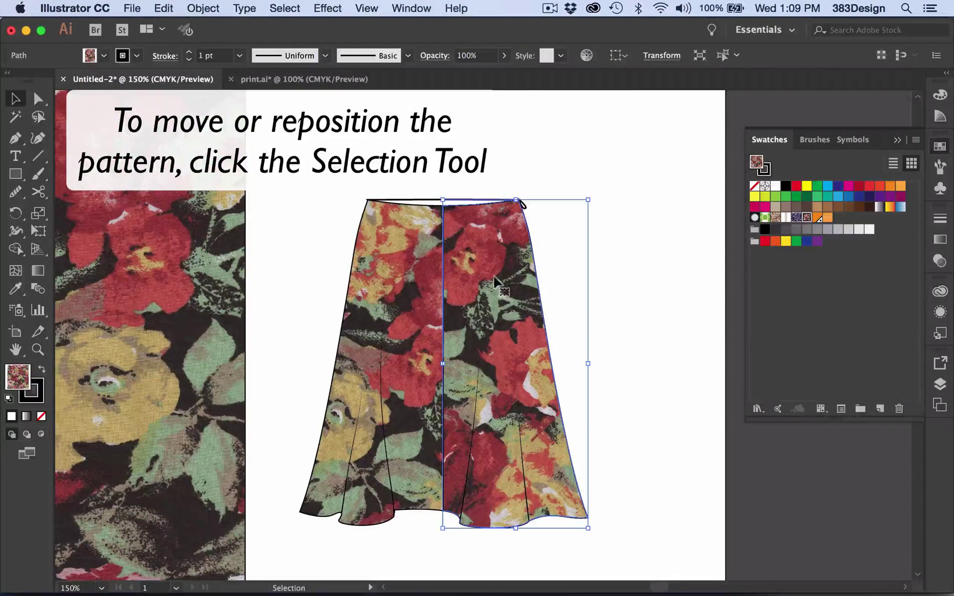
pyautogui.moveTo(496, 257); pyautogui.dragTo(507, 341)
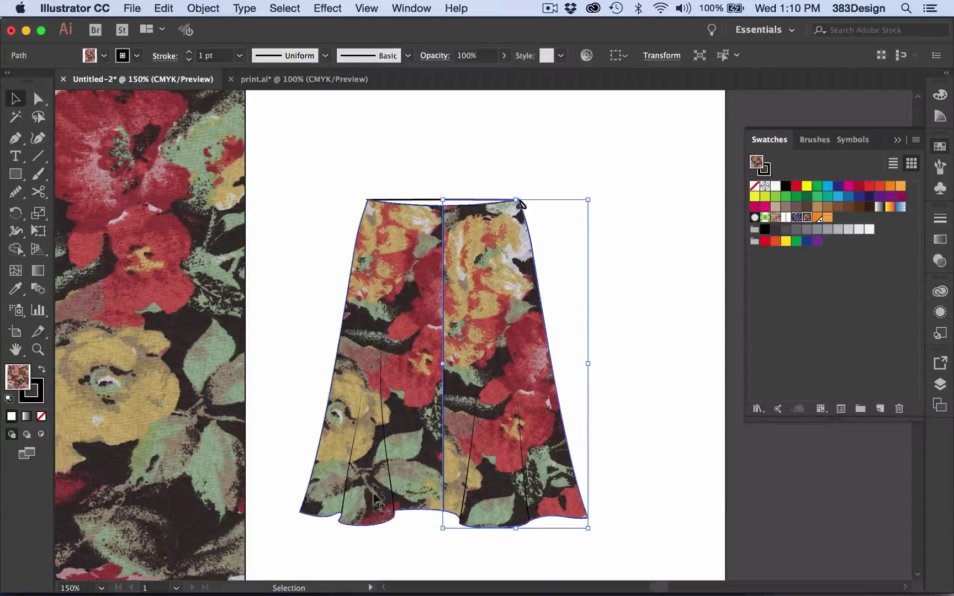
# - Deselect and zoom out to bring the striped skirt and striped square into view
pyautogui.click(388, 544)
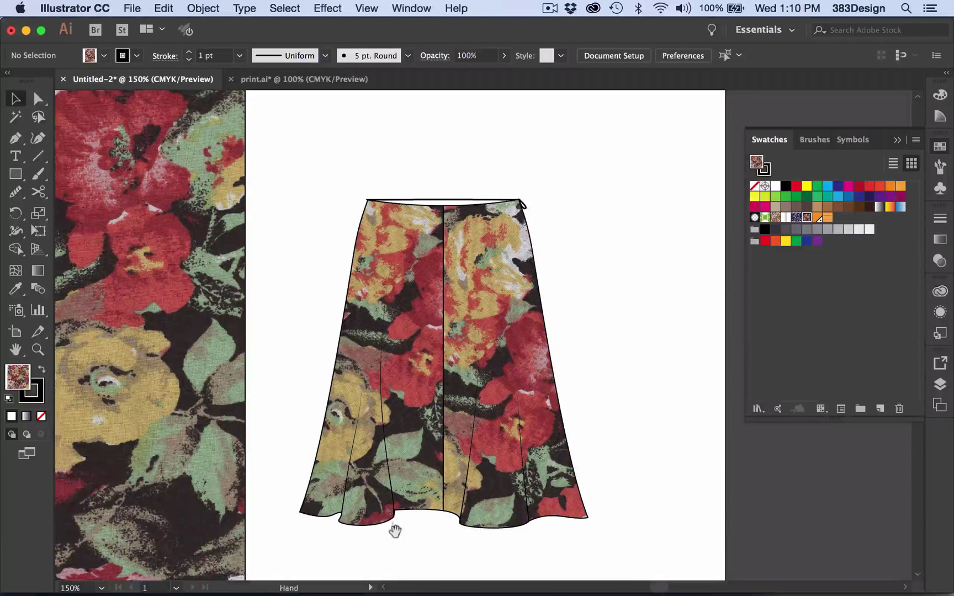
pyautogui.moveTo(394, 528); pyautogui.dragTo(465, 442)
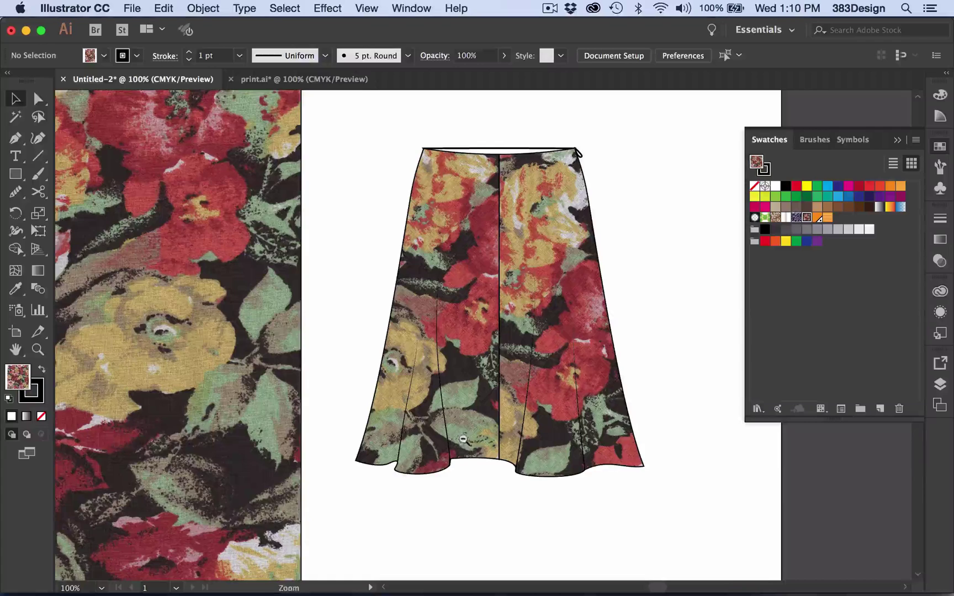
pyautogui.click(463, 440)
pyautogui.moveTo(459, 401); pyautogui.dragTo(492, 453)
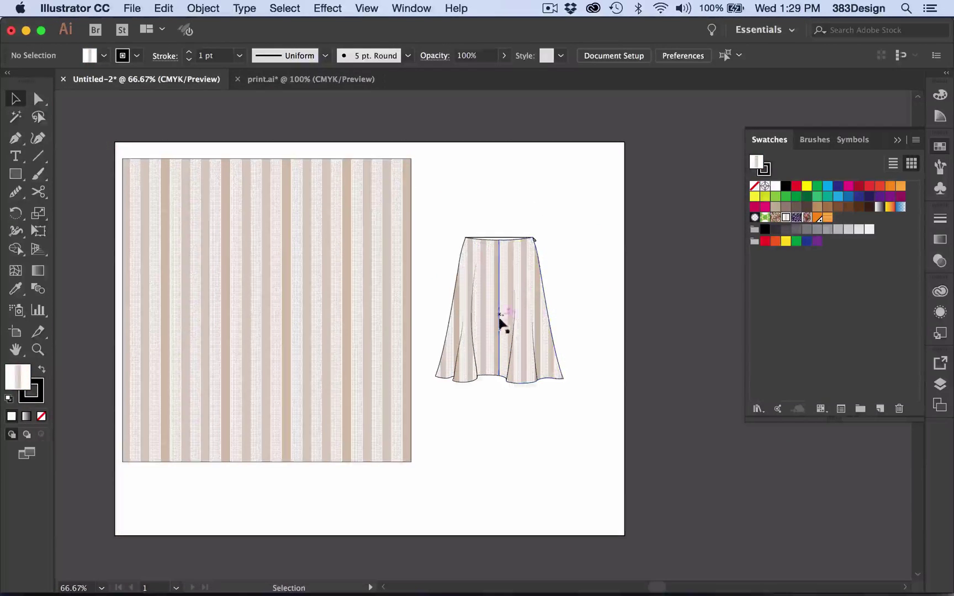
# - Rotate only the stripes: left panel to 45°, right panel the opposite way, forming a chevron
pyautogui.click(485, 342)
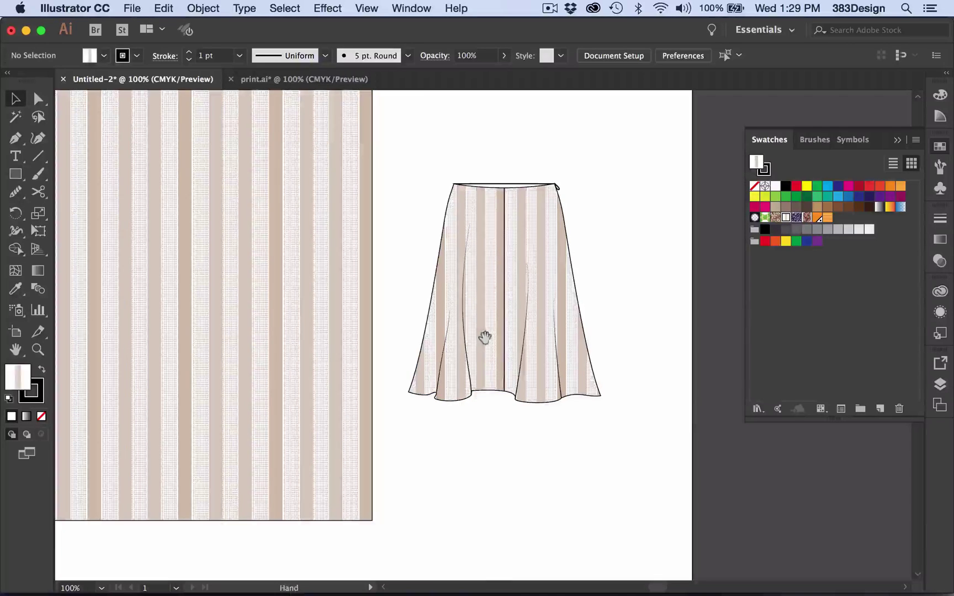
pyautogui.hscroll(-2, 526, 232)
pyautogui.scroll(1, 527, 232)
pyautogui.click(527, 232)
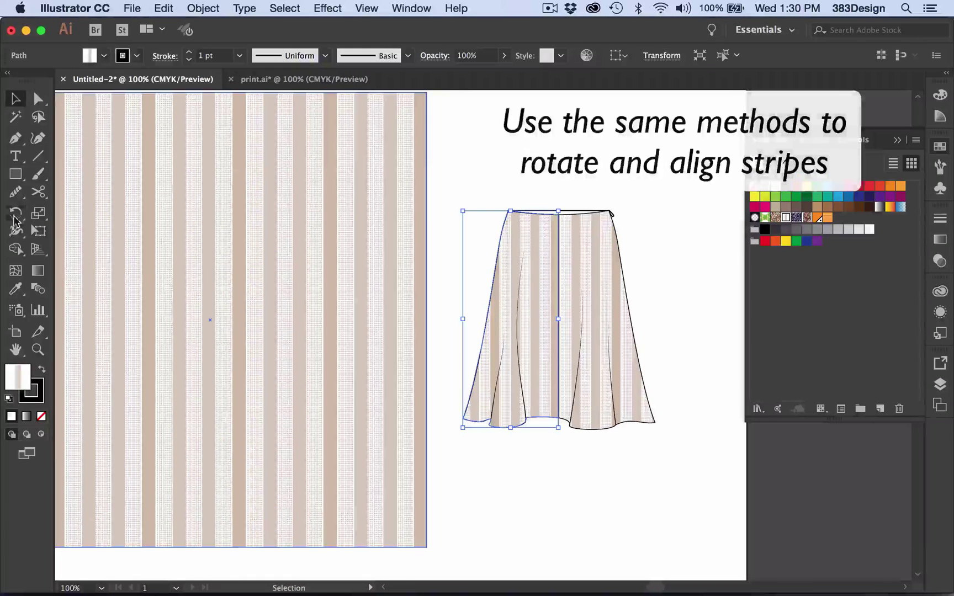
pyautogui.press('r')
pyautogui.moveTo(525, 262); pyautogui.dragTo(475, 260)
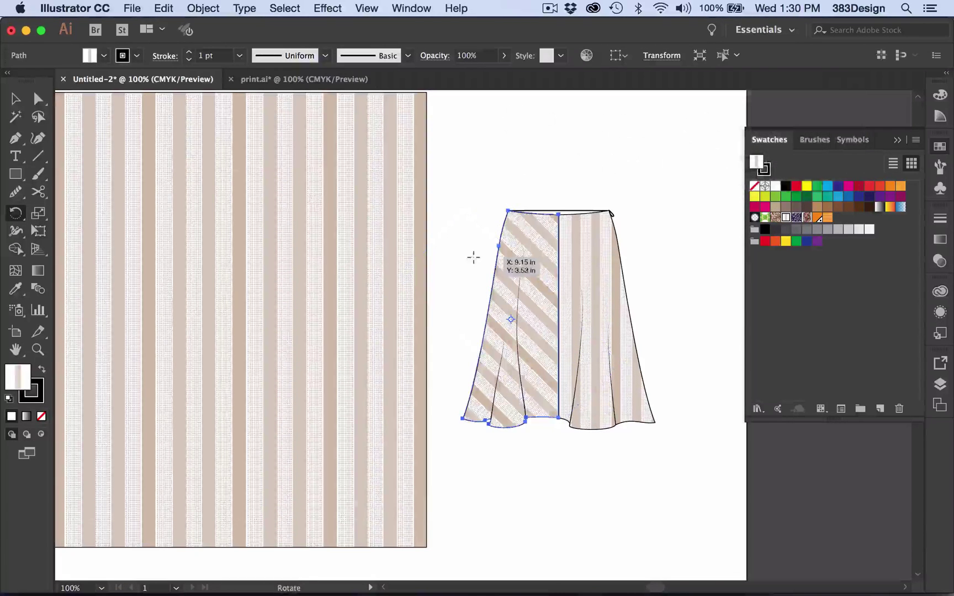
pyautogui.keyDown('super'); pyautogui.click(591, 253); pyautogui.keyUp('super')
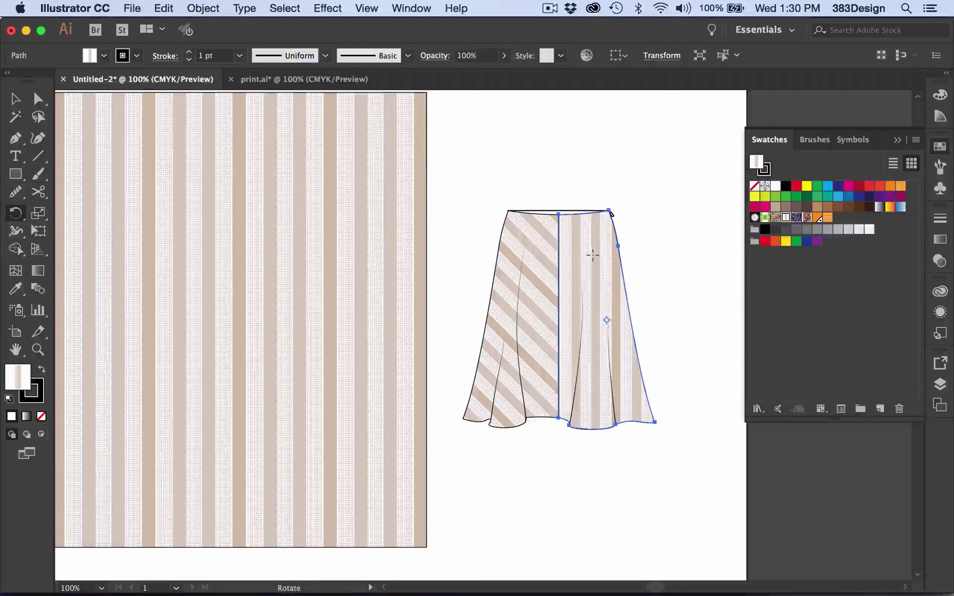
pyautogui.moveTo(605, 259); pyautogui.dragTo(634, 260)
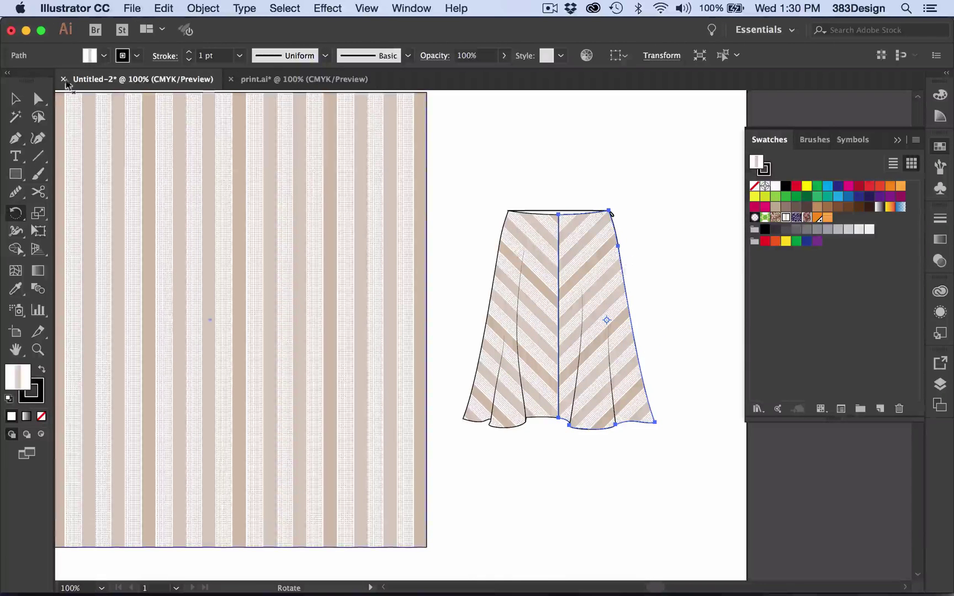
# - Shift the right panel's diagonal stripes down in small steps until they meet the left panel's stripes
pyautogui.press('v')
pyautogui.click(632, 272)
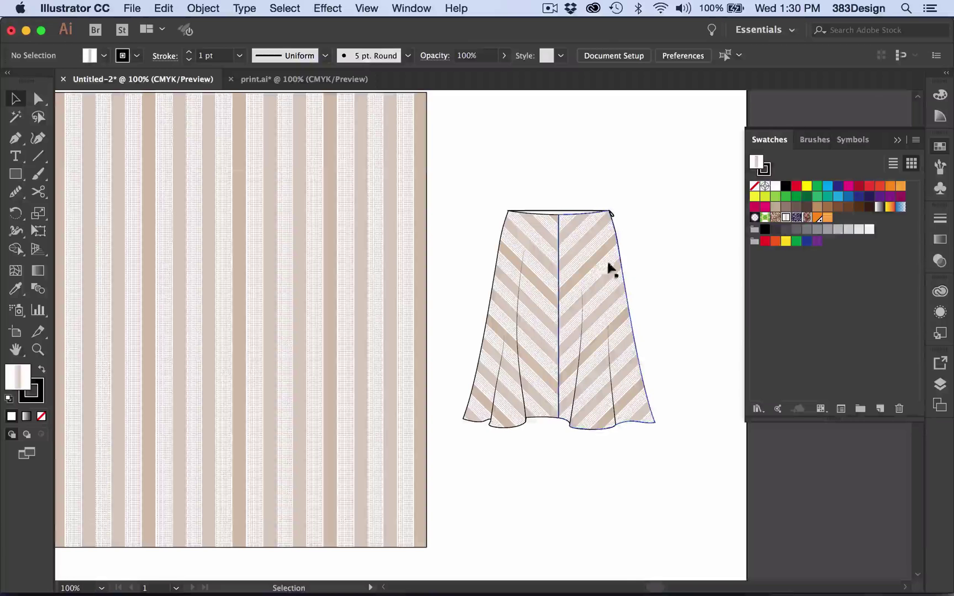
pyautogui.click(585, 251)
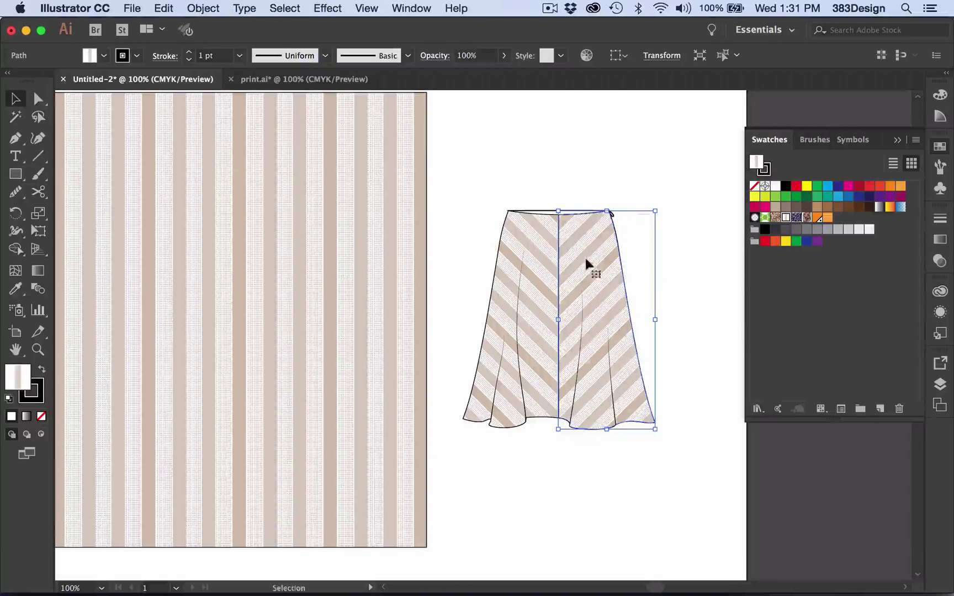
pyautogui.moveTo(586, 258); pyautogui.dragTo(586, 271)
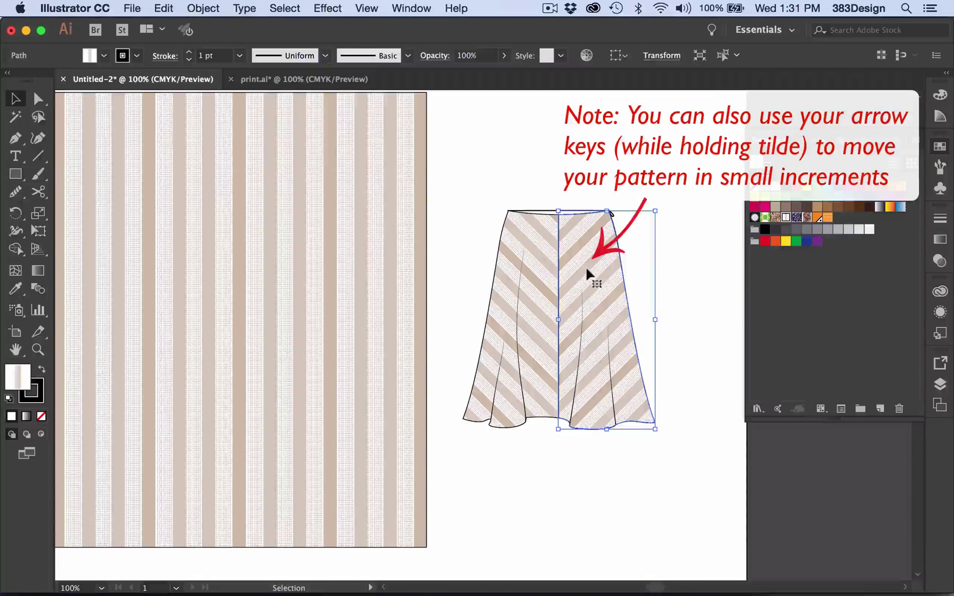
pyautogui.hotkey('`', 'Down')
pyautogui.hotkey('`', 'Down')
pyautogui.hotkey('`', 'Down')
pyautogui.hotkey('`', 'Down')
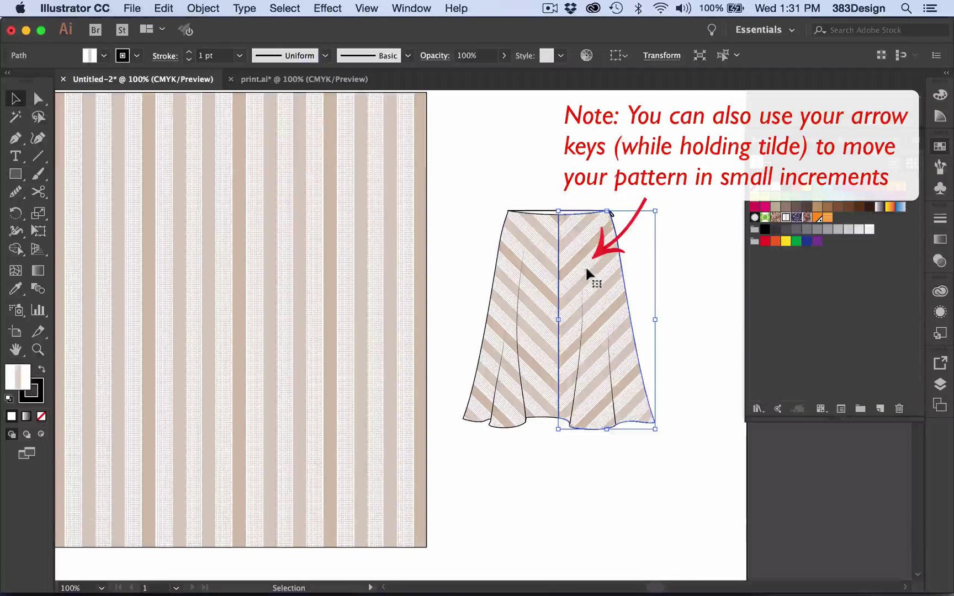
pyautogui.hotkey('`', 'Down')
pyautogui.hotkey('`', 'Down')
pyautogui.hotkey('`', 'Down')
pyautogui.hotkey('`', 'Down')
pyautogui.hotkey('`', 'Down')
pyautogui.hotkey('`', 'Down')
pyautogui.hotkey('`', 'Down')
pyautogui.hotkey('`', 'Down')
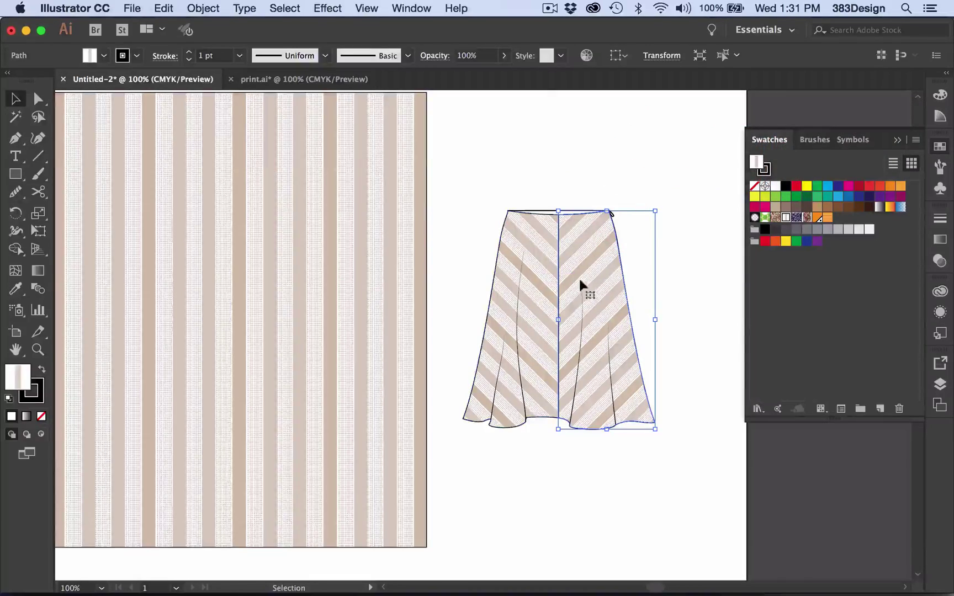
pyautogui.moveTo(579, 282); pyautogui.dragTo(576, 266)
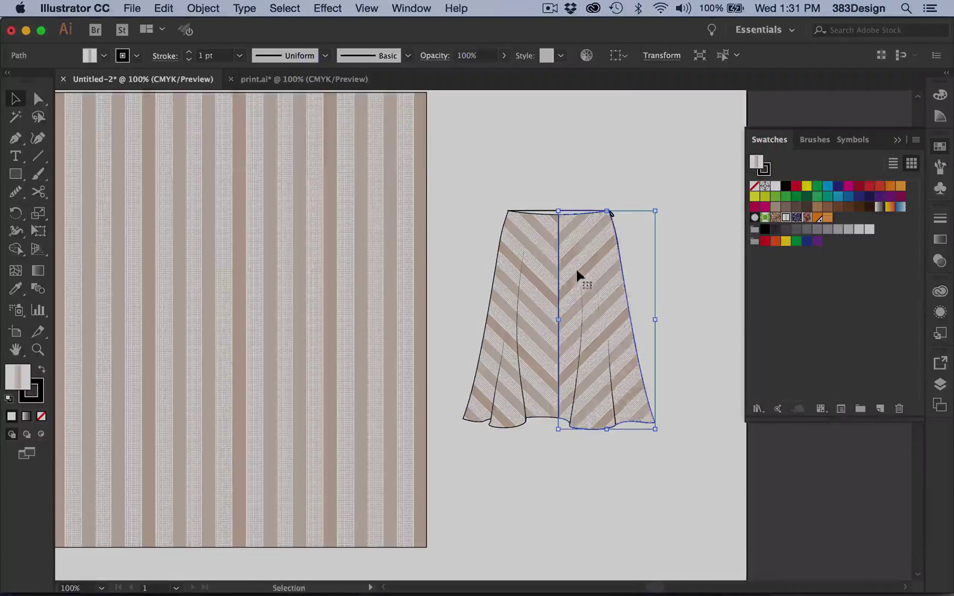